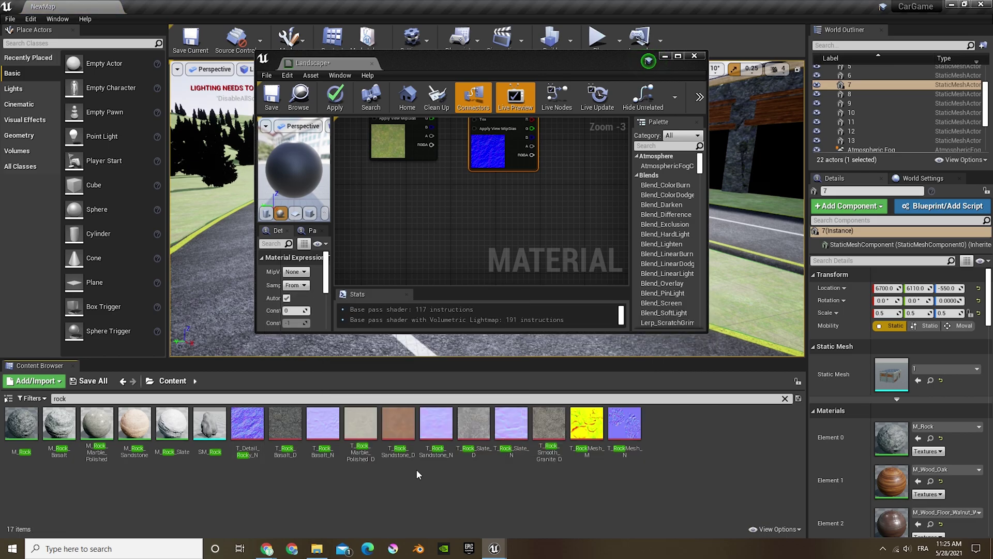
# Add the textures T_Rock_Slate_D, T_Rock_Slate_N, T_Rock_Sandstone_D and T_Rock_Sandstone_N to the Landscape material graph.
pyautogui.moveTo(473, 429); pyautogui.dragTo(390, 212)
pyautogui.moveTo(528, 442); pyautogui.dragTo(494, 225)
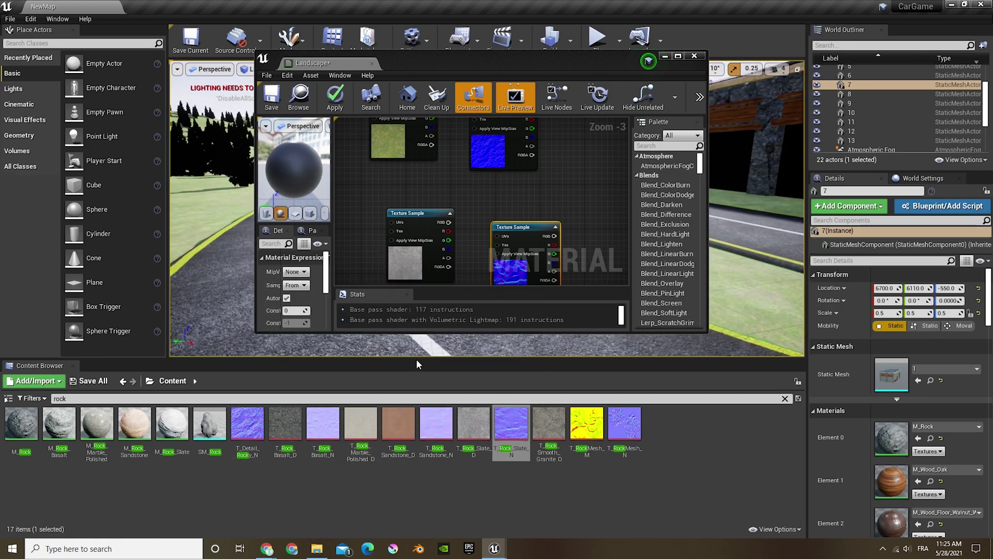
pyautogui.moveTo(365, 256); pyautogui.dragTo(401, 173, button='right')
pyautogui.moveTo(406, 424); pyautogui.dragTo(396, 225)
pyautogui.moveTo(436, 424); pyautogui.dragTo(499, 236)
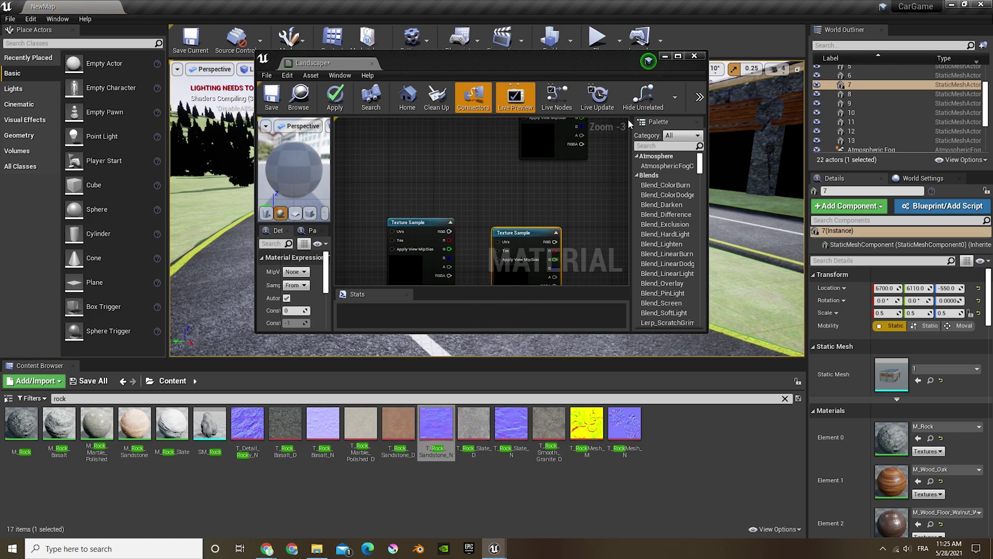
# Maximize the material editor and move the three normal-map texture samples below the color texture samples.
pyautogui.click(678, 56)
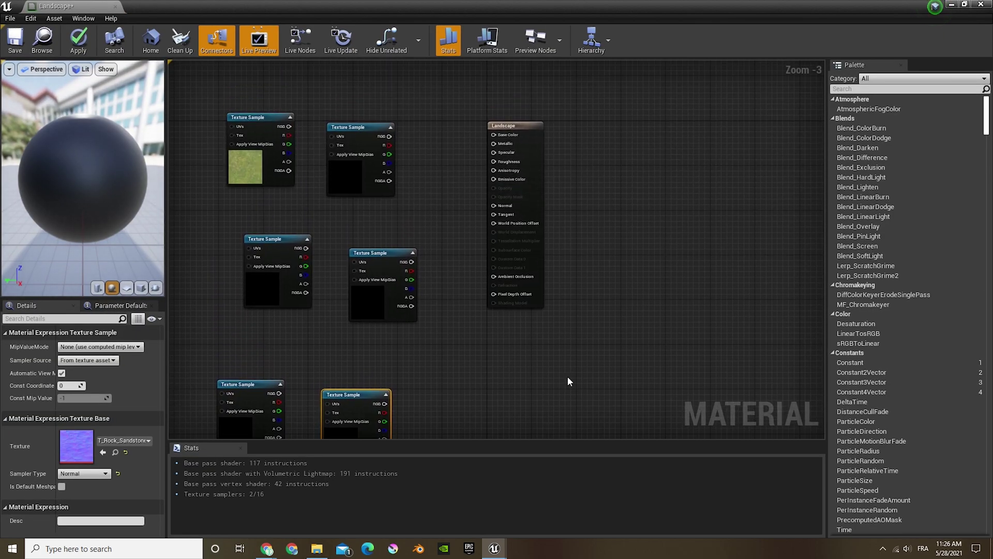
pyautogui.moveTo(465, 259); pyautogui.dragTo(303, 301)
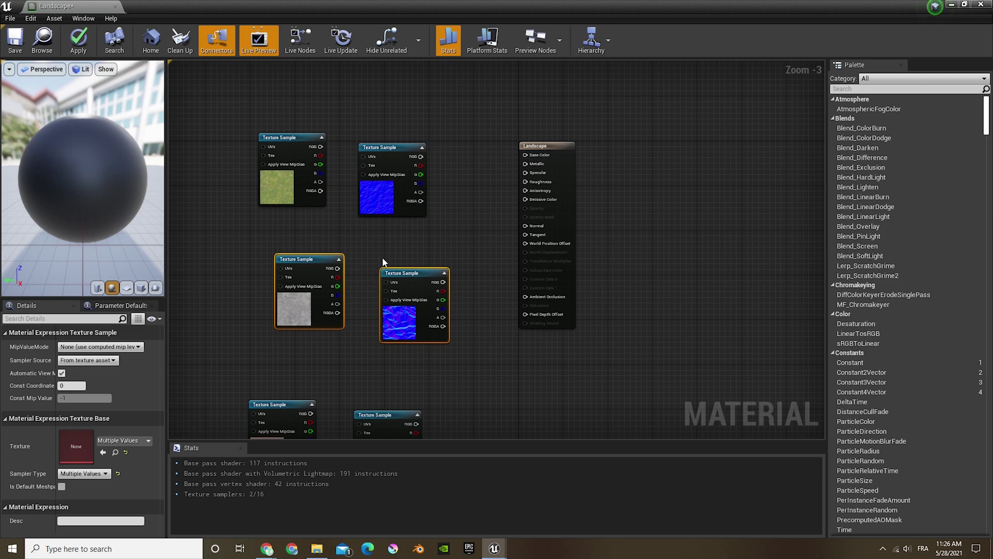
pyautogui.click(384, 254)
pyautogui.moveTo(494, 249); pyautogui.dragTo(474, 193, button='right')
pyautogui.scroll(-1, 474, 193)
pyautogui.moveTo(400, 118); pyautogui.dragTo(325, 398)
pyautogui.moveTo(395, 316); pyautogui.dragTo(393, 407)
pyautogui.moveTo(409, 212); pyautogui.dragTo(457, 402)
# Stack the slate and sandstone color texture samples in a column beneath the grass color sample.
pyautogui.moveTo(331, 316); pyautogui.dragTo(343, 279)
pyautogui.moveTo(341, 219); pyautogui.dragTo(321, 171)
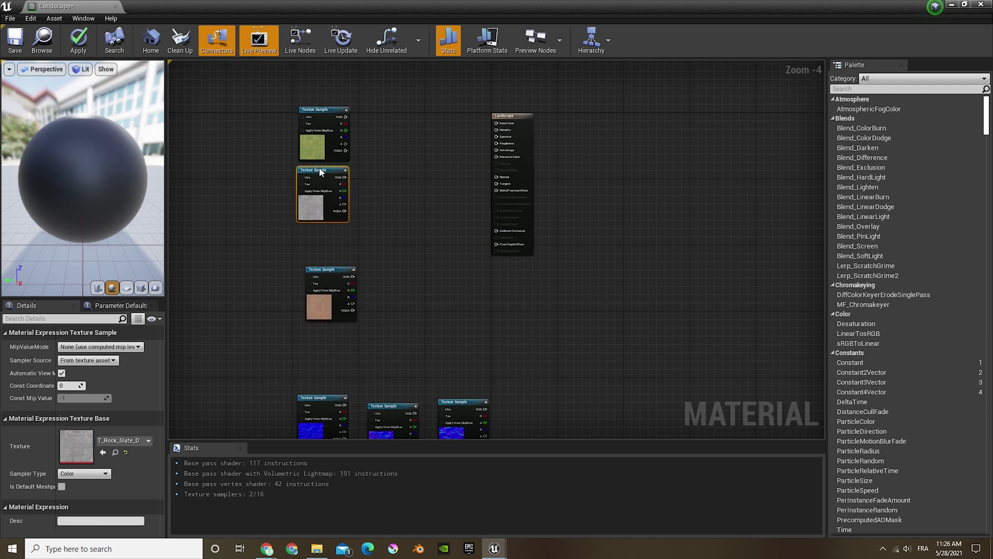
pyautogui.moveTo(326, 271); pyautogui.dragTo(326, 228)
# Add a LandscapeLayerBlend node beside the color texture samples and give it three layers.
pyautogui.scroll(3, 329, 310)
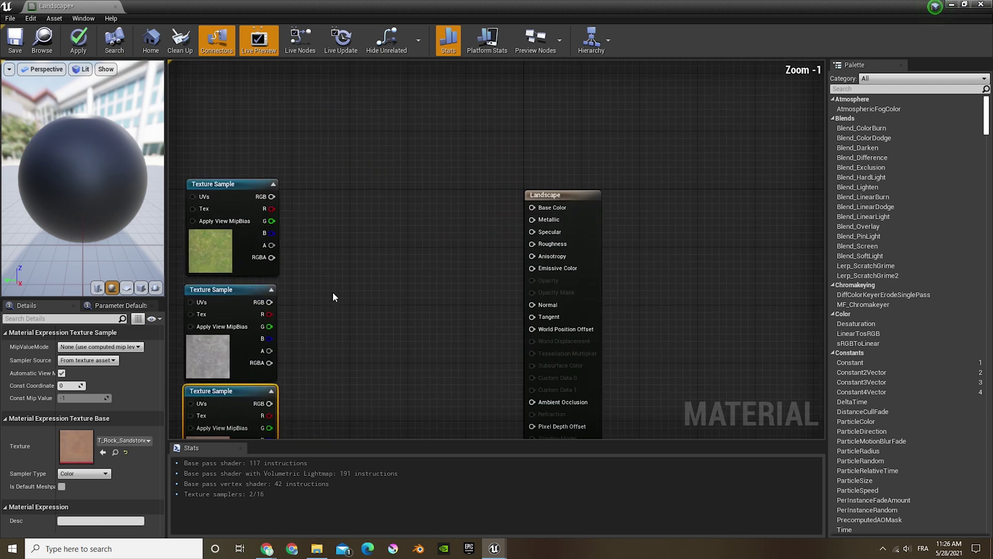
pyautogui.rightClick(339, 232)
pyautogui.write('landsca')
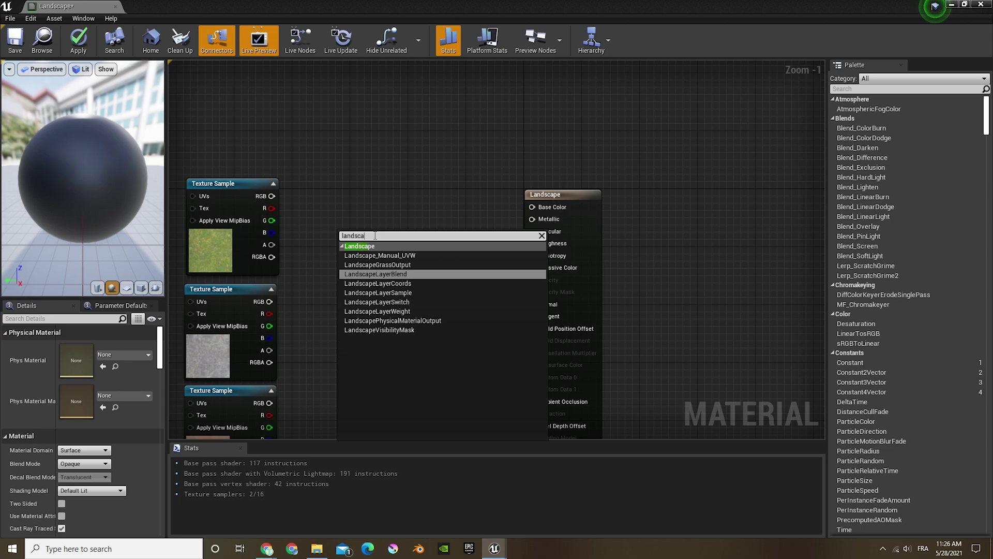
pyautogui.click(399, 273)
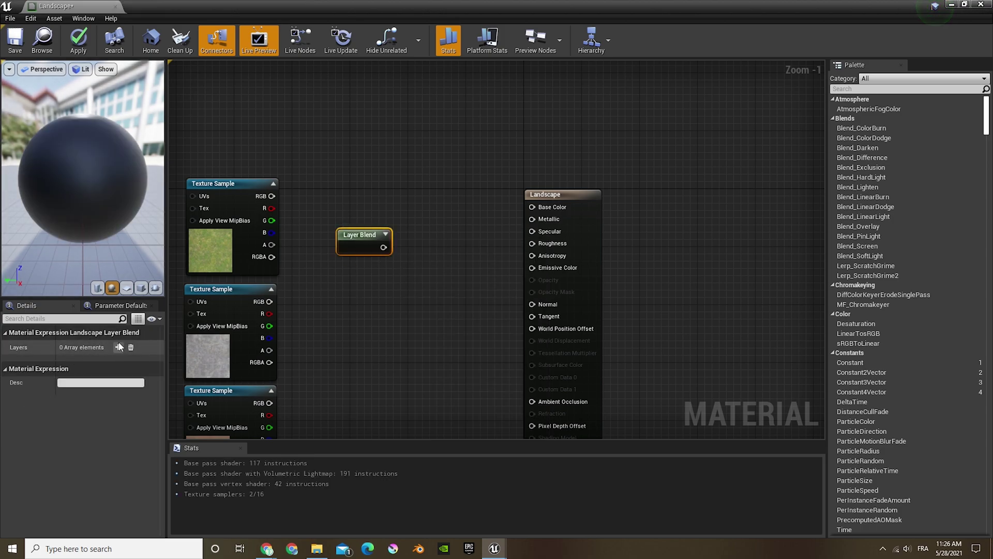
pyautogui.moveTo(242, 259); pyautogui.dragTo(247, 204, button='right')
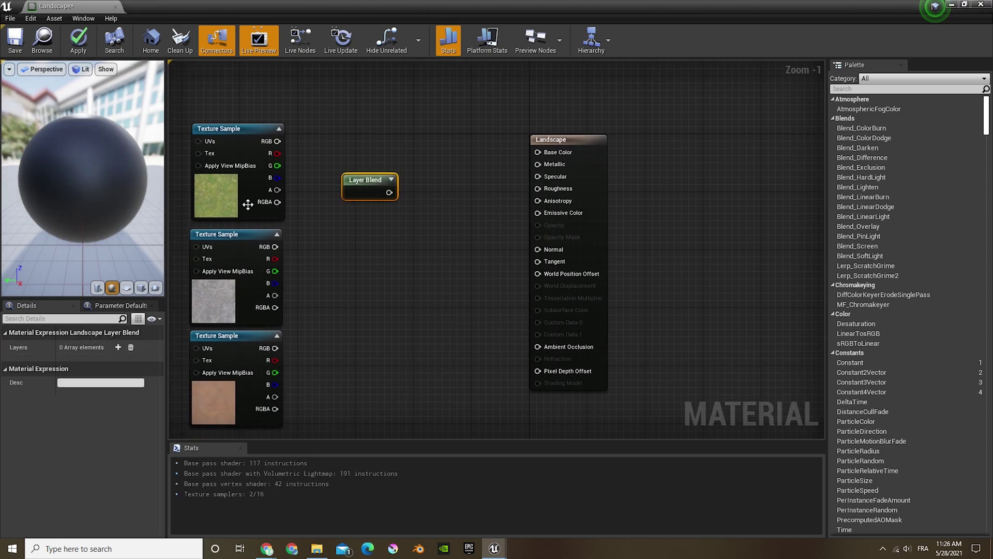
pyautogui.click(118, 347)
pyautogui.click(118, 347)
pyautogui.click(119, 348)
# Name the three Layer Blend layers Grass, rock and sand.
pyautogui.doubleClick(42, 361)
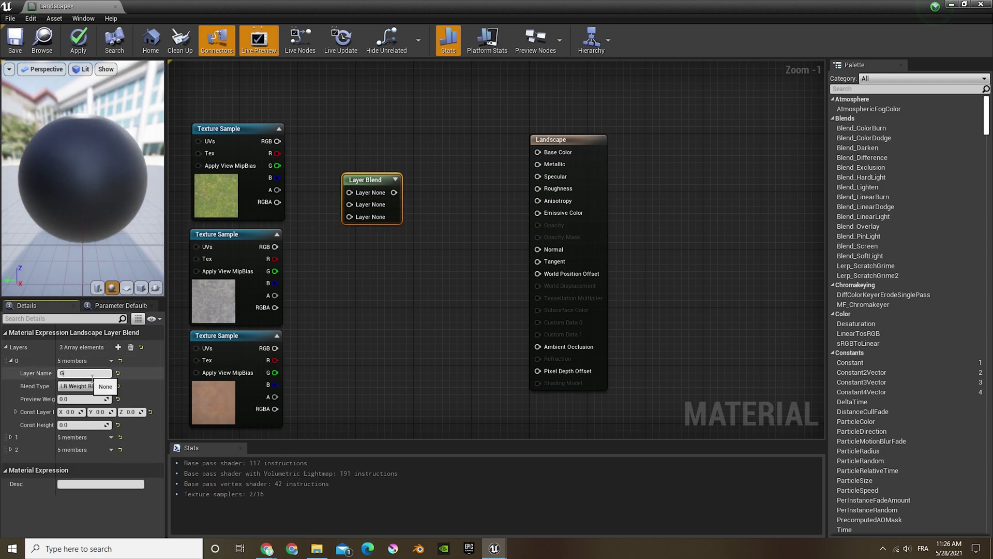
pyautogui.click(315, 311)
pyautogui.click(354, 178)
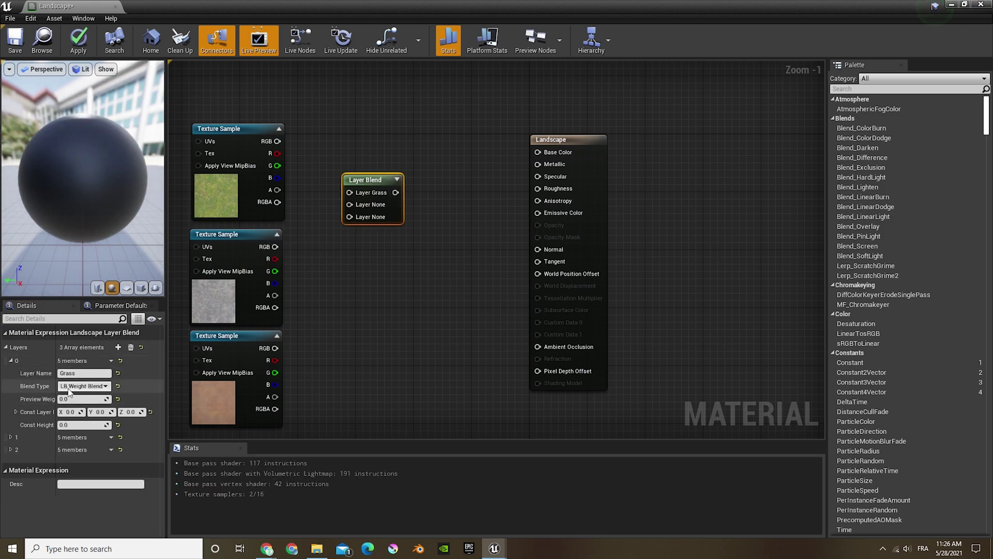
pyautogui.click(11, 437)
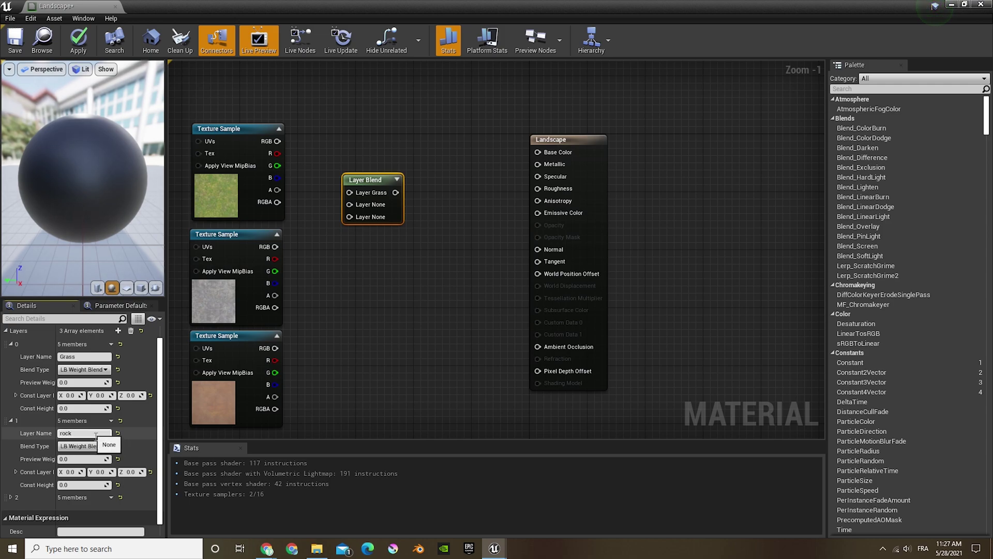
pyautogui.click(11, 497)
pyautogui.write('sand')
pyautogui.press('Return')
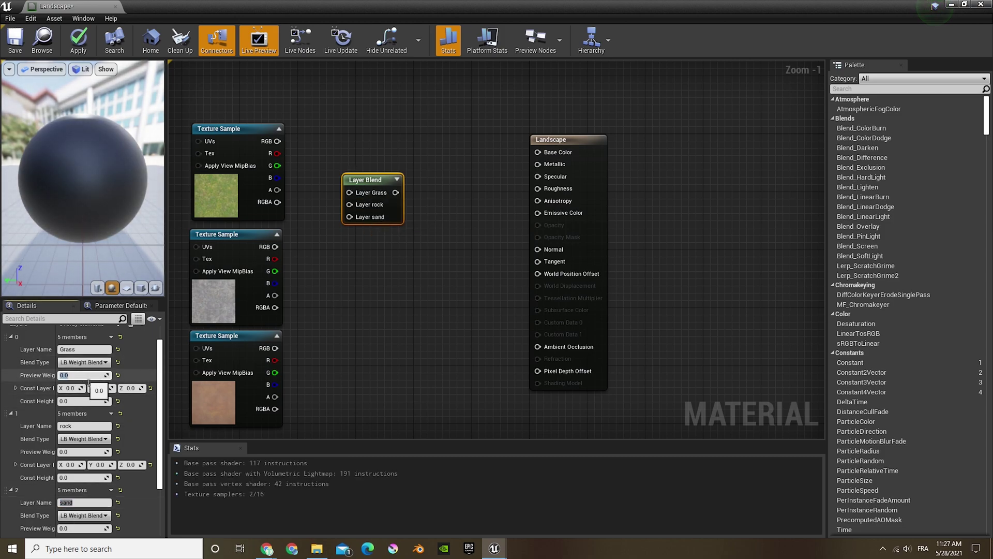
# Set the preview weight of the Grass, rock and sand layers to 0.5 each.
pyautogui.click(86, 452)
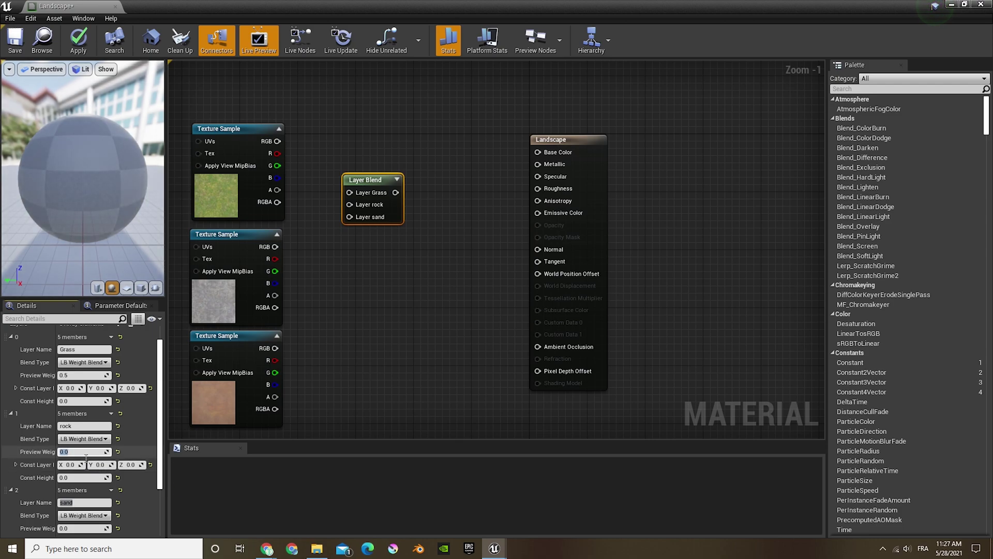
pyautogui.write('0.5')
pyautogui.press('Return')
pyautogui.scroll(-1, 84, 481)
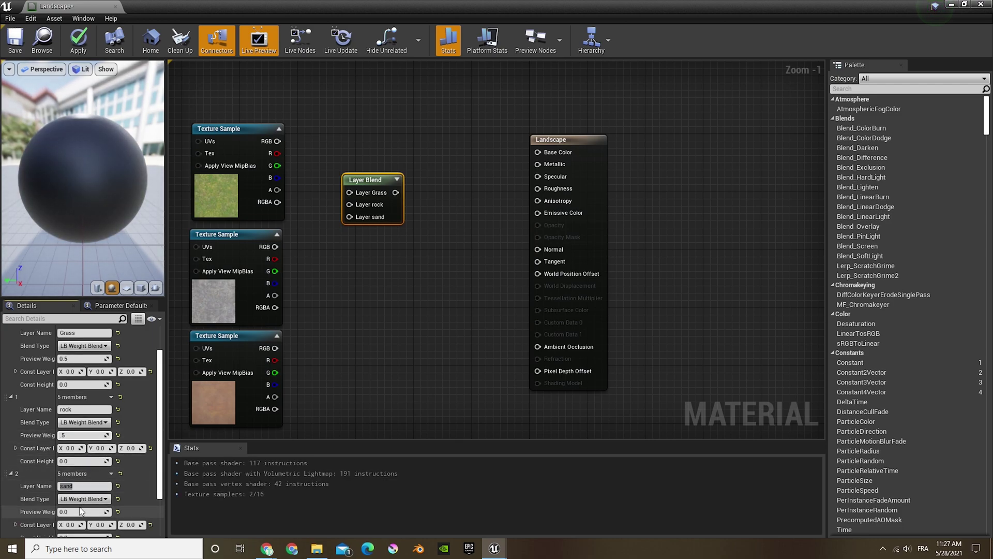
pyautogui.click(83, 511)
pyautogui.write('.5')
pyautogui.press('Return')
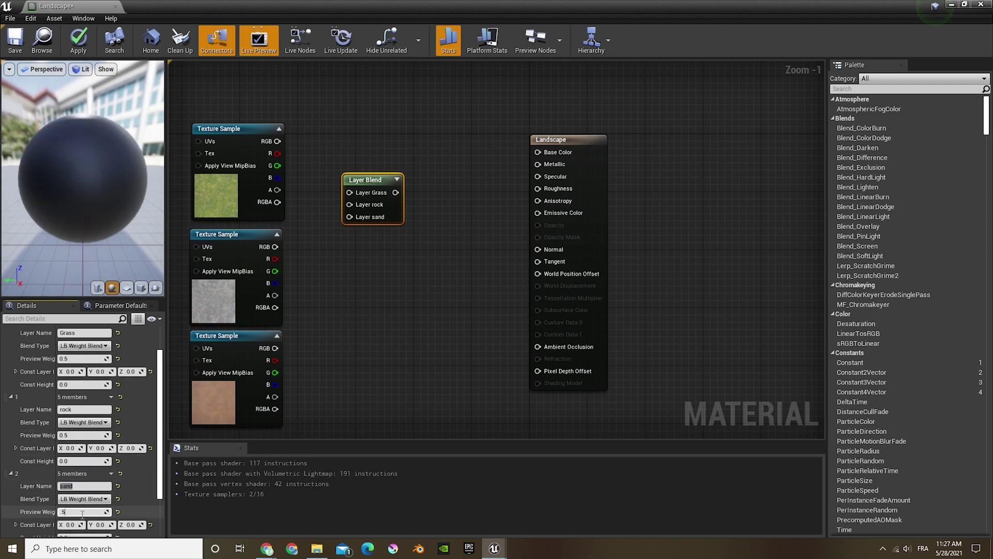
# Connect the RGB outputs of the grass, slate and sandstone color samples to the Grass, rock and sand inputs of the Layer Blend.
pyautogui.moveTo(277, 142); pyautogui.dragTo(349, 192)
pyautogui.moveTo(274, 246); pyautogui.dragTo(303, 237)
pyautogui.moveTo(349, 207); pyautogui.dragTo(350, 205)
pyautogui.moveTo(275, 348); pyautogui.dragTo(278, 353)
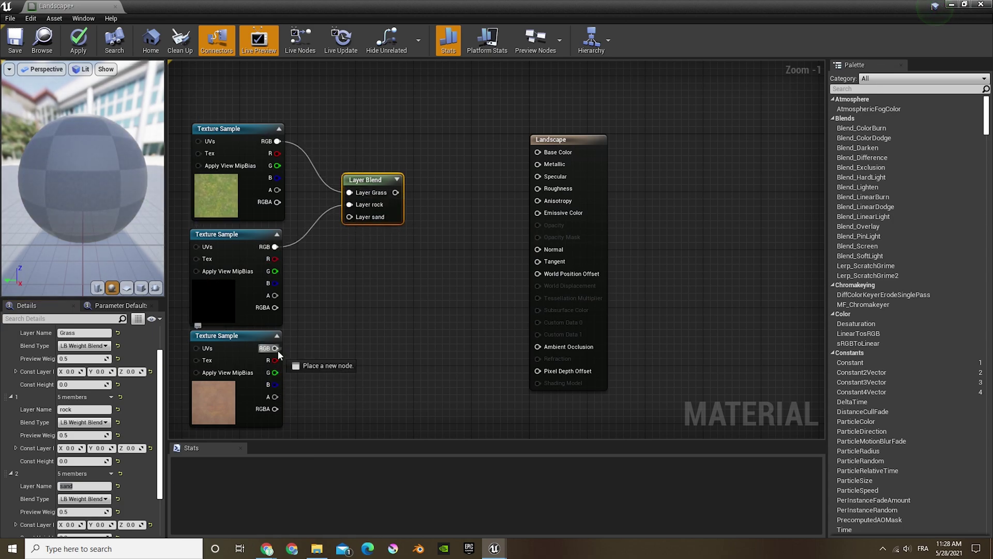
pyautogui.moveTo(352, 221); pyautogui.dragTo(350, 217)
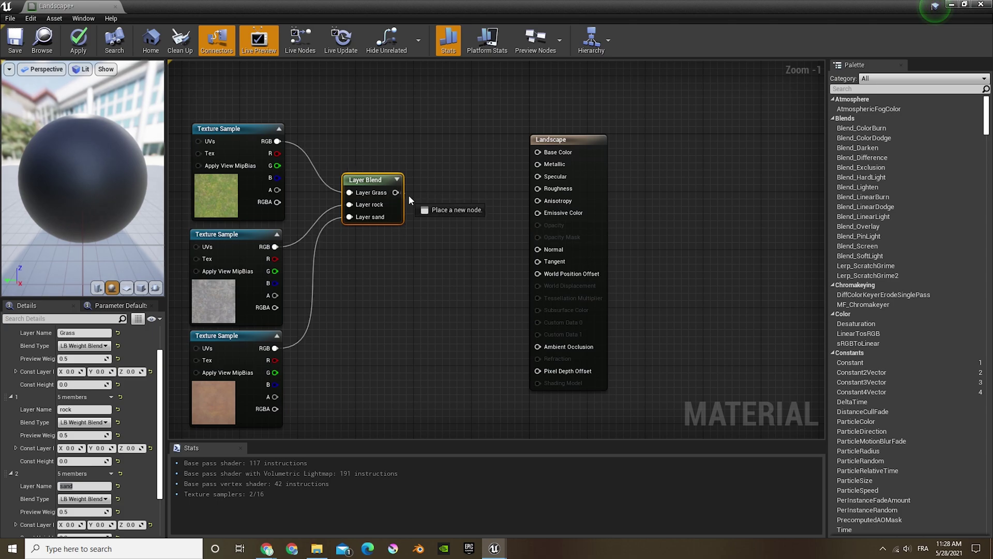
# Connect the Layer Blend output to the material's Base Color and reposition the color samples together with the blend node.
pyautogui.moveTo(538, 154); pyautogui.dragTo(538, 152)
pyautogui.moveTo(389, 380); pyautogui.dragTo(251, 153)
pyautogui.moveTo(253, 135)
pyautogui.mouseDown()
pyautogui.moveTo(287, 65)
pyautogui.moveTo(259, 135)
pyautogui.moveTo(267, 142)
pyautogui.mouseUp()
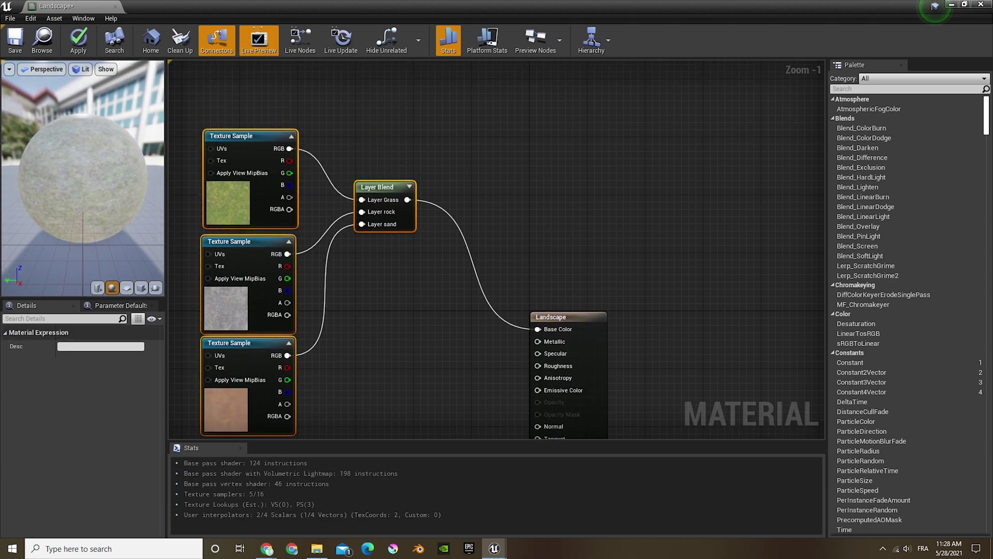
# Add a LandscapeLayerCoords node in front of the color samples and connect it to the grass color sample's UVs.
pyautogui.moveTo(366, 382); pyautogui.dragTo(385, 247, button='right')
pyautogui.moveTo(362, 385); pyautogui.dragTo(690, 522, button='right')
pyautogui.rightClick(345, 239)
pyautogui.write('land')
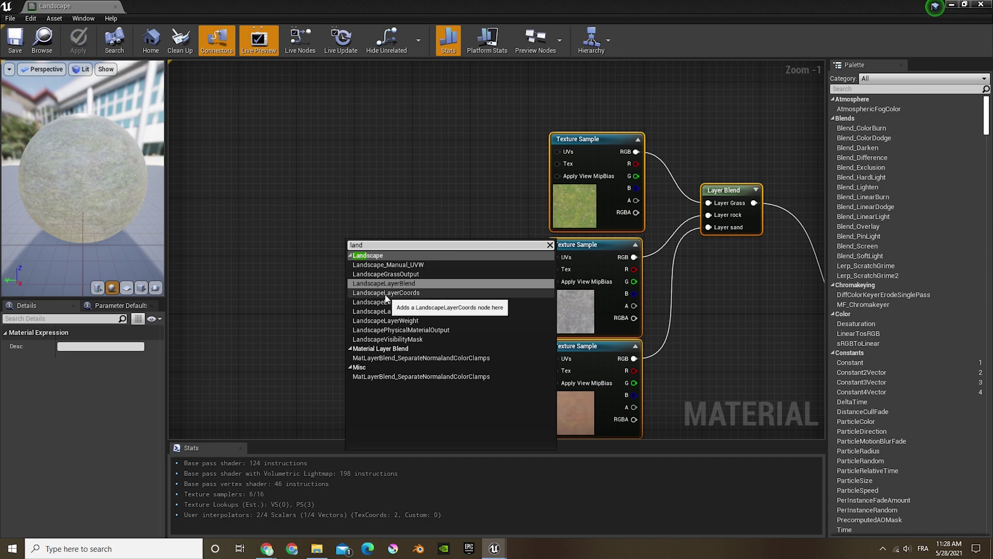
pyautogui.click(386, 292)
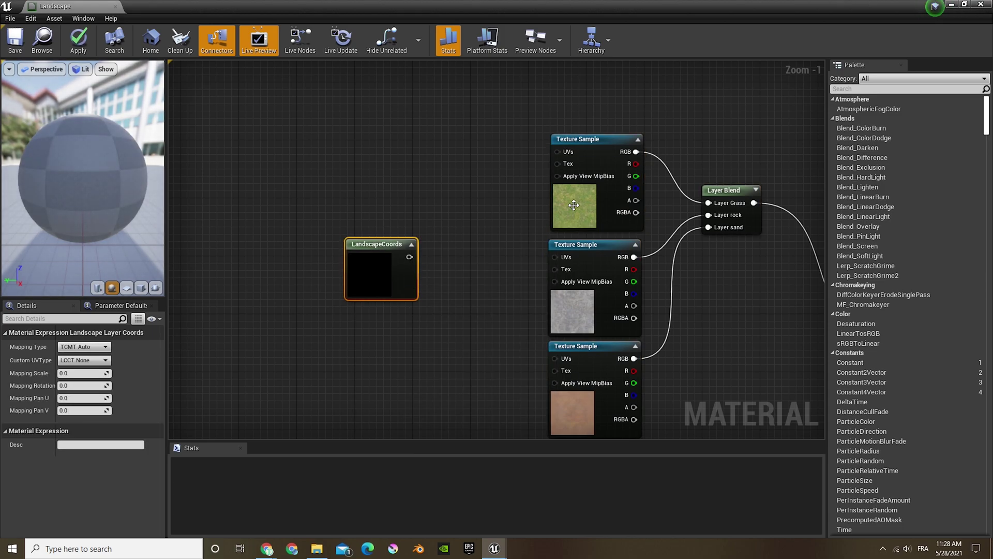
pyautogui.moveTo(394, 253); pyautogui.dragTo(418, 227)
pyautogui.moveTo(353, 183); pyautogui.dragTo(492, 107)
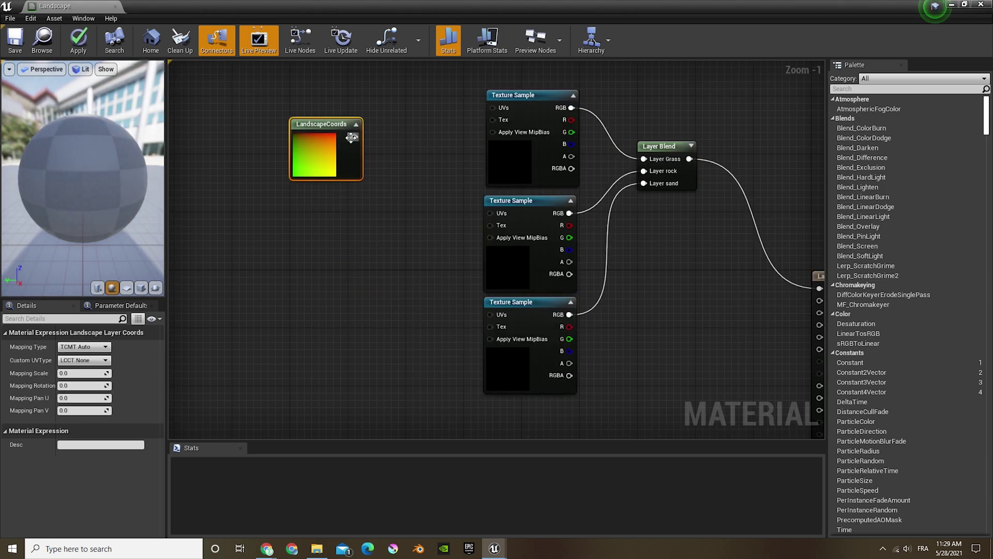
# Duplicate the LandscapeCoords node twice and connect the copies to the UVs of the slate and sandstone color samples.
pyautogui.hotkey('ctrl', 'c')
pyautogui.hotkey('ctrl', 'v')
pyautogui.moveTo(350, 222); pyautogui.dragTo(335, 215)
pyautogui.moveTo(339, 224); pyautogui.dragTo(491, 213)
pyautogui.hotkey('ctrl', 'v')
pyautogui.moveTo(345, 257); pyautogui.dragTo(285, 370)
pyautogui.moveTo(325, 339); pyautogui.dragTo(491, 315)
# Stack the three normal-map texture samples in a column directly beneath the color texture samples.
pyautogui.moveTo(427, 376); pyautogui.dragTo(299, 193, button='right')
pyautogui.scroll(-5, 470, 305)
pyautogui.moveTo(470, 316); pyautogui.dragTo(465, 288, button='right')
pyautogui.moveTo(445, 355); pyautogui.dragTo(447, 263)
pyautogui.moveTo(473, 359); pyautogui.dragTo(442, 294)
pyautogui.moveTo(511, 361); pyautogui.dragTo(445, 332)
pyautogui.scroll(4, 449, 331)
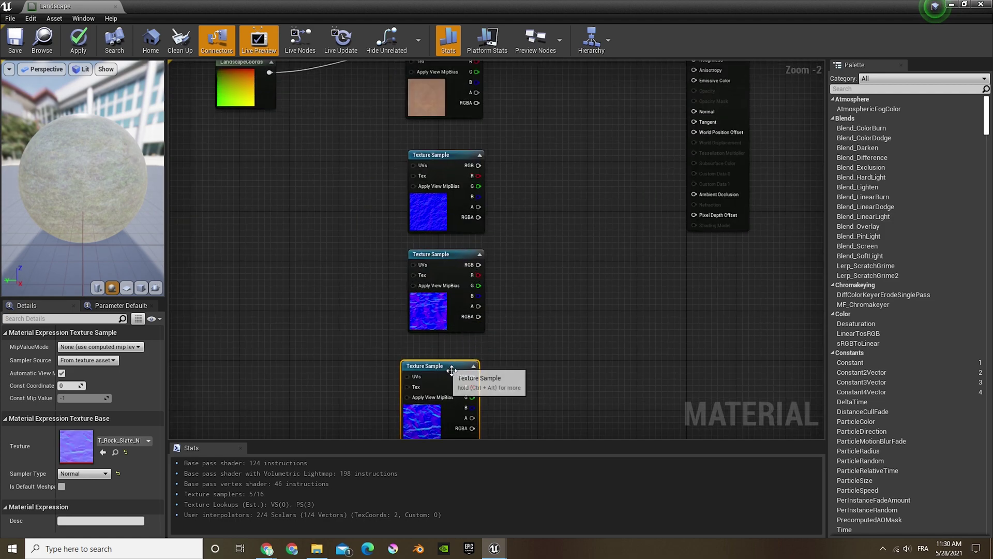
pyautogui.moveTo(452, 369); pyautogui.dragTo(455, 354)
# Add the comment "Grass" to the T_Ground_Grass_N normal-map texture sample.
pyautogui.moveTo(518, 295); pyautogui.dragTo(489, 409, button='right')
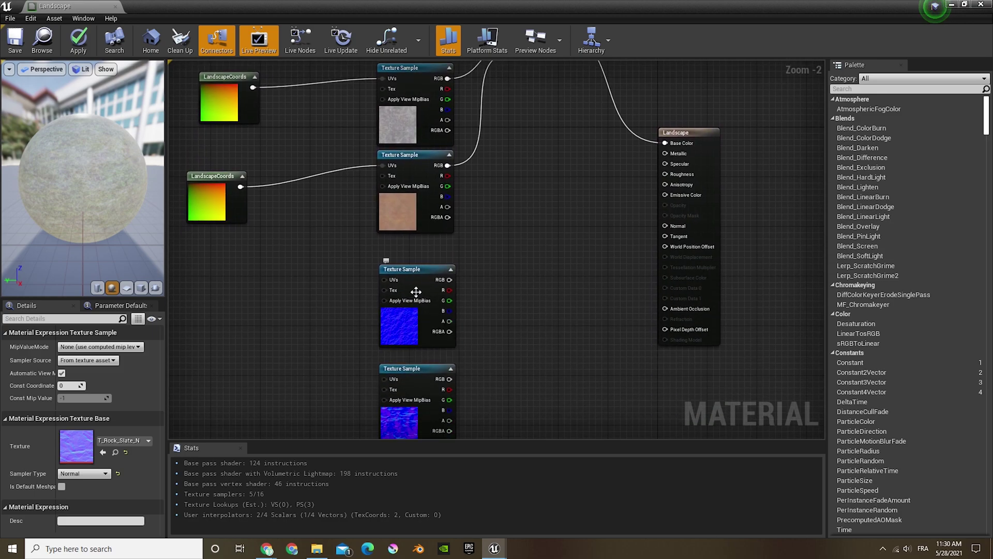
pyautogui.click(403, 274)
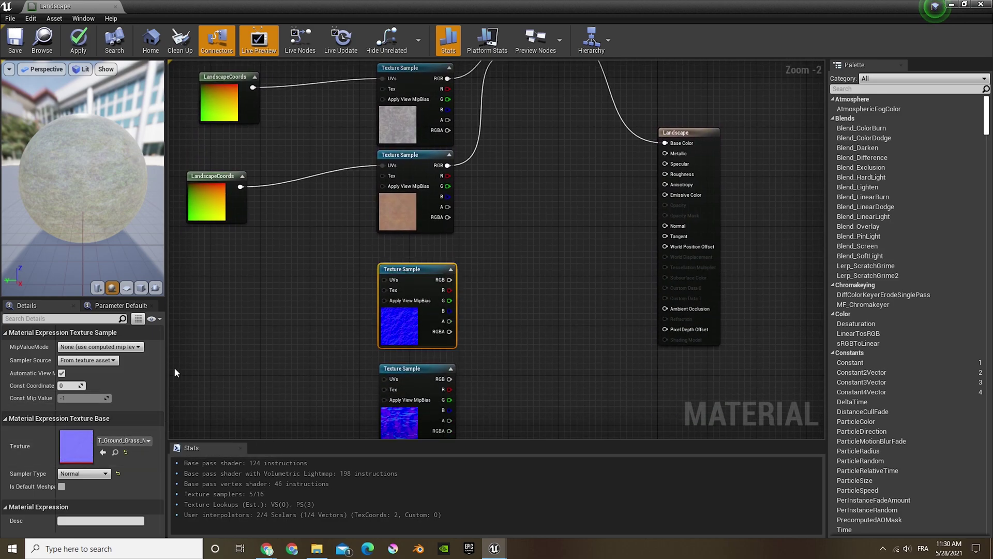
pyautogui.click(394, 255)
pyautogui.write('Grass')
# Add the comment "Roack" to the middle normal-map sample and check which textures the two rock normal-map samples use.
pyautogui.click(390, 372)
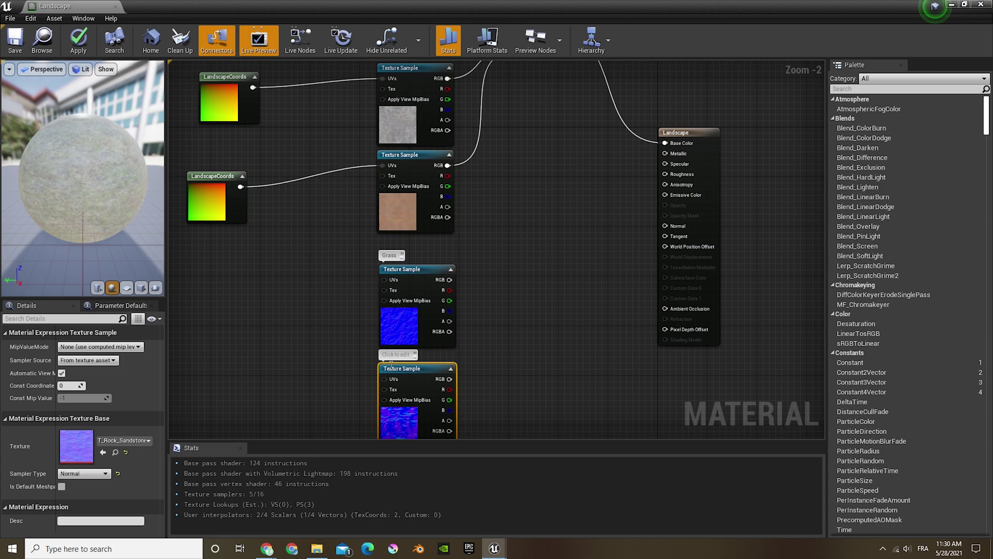
pyautogui.moveTo(357, 367); pyautogui.dragTo(352, 212, button='right')
pyautogui.click(400, 314)
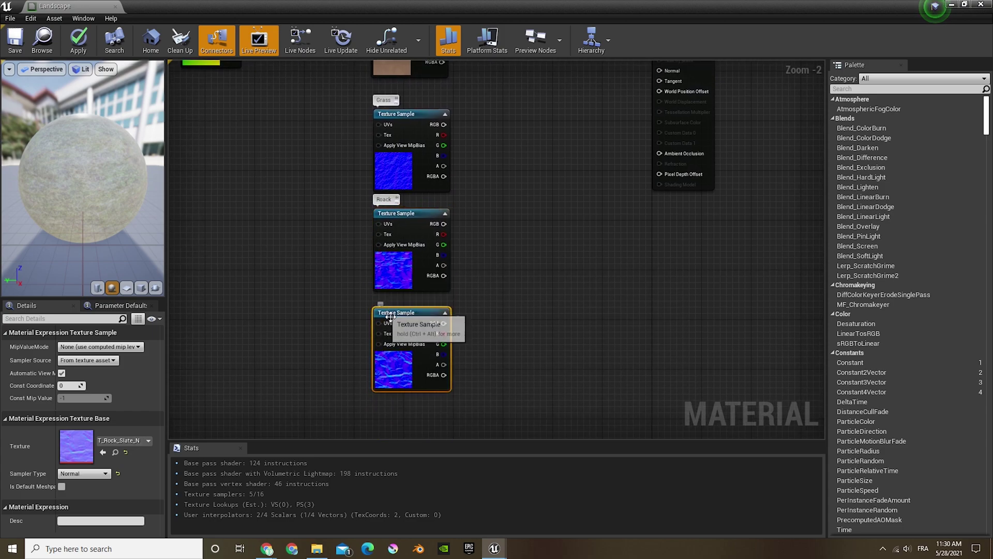
pyautogui.click(403, 212)
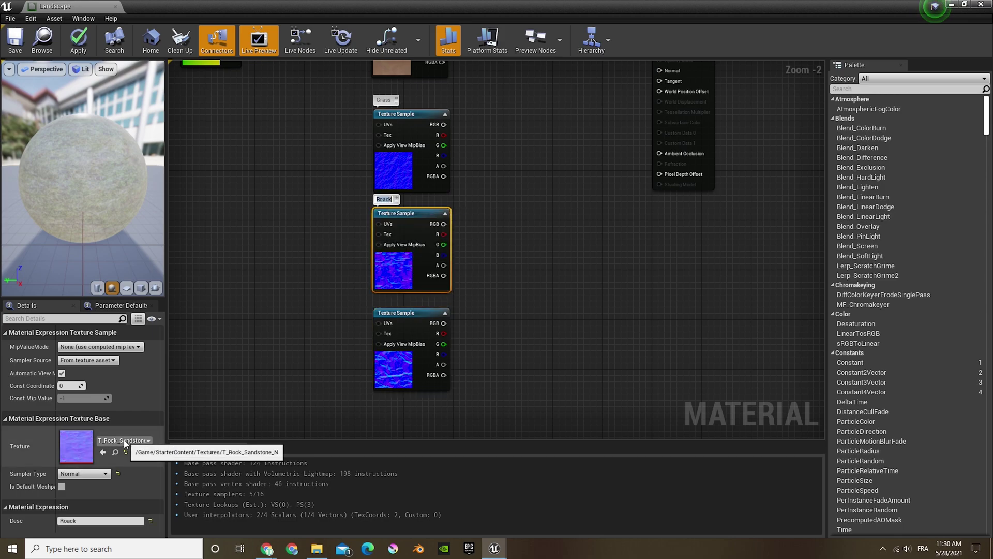
pyautogui.click(402, 313)
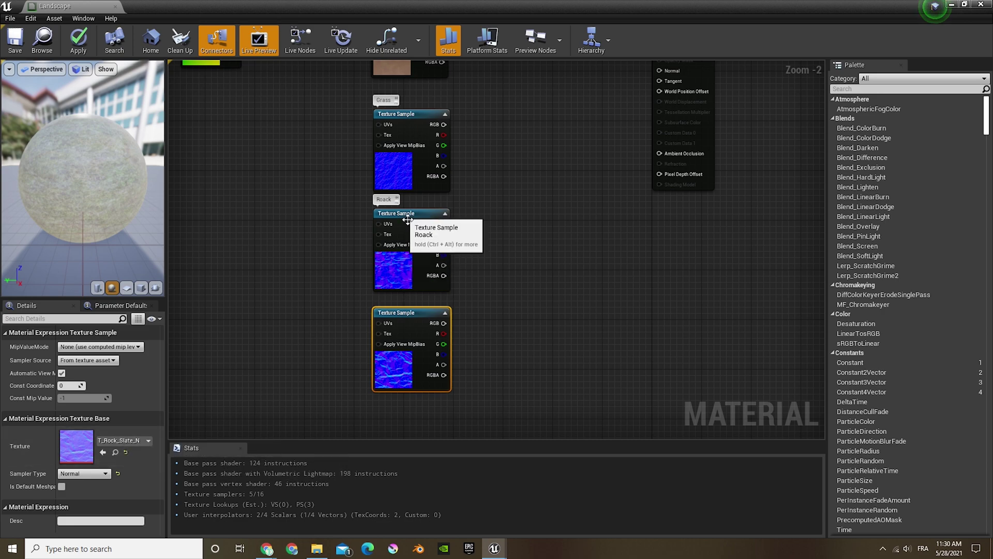
# Change the sandstone normal-map sample's comment to "Sand" and comment the T_Rock_Slate_N sample as "Rock".
pyautogui.click(390, 203)
pyautogui.write('Sna')
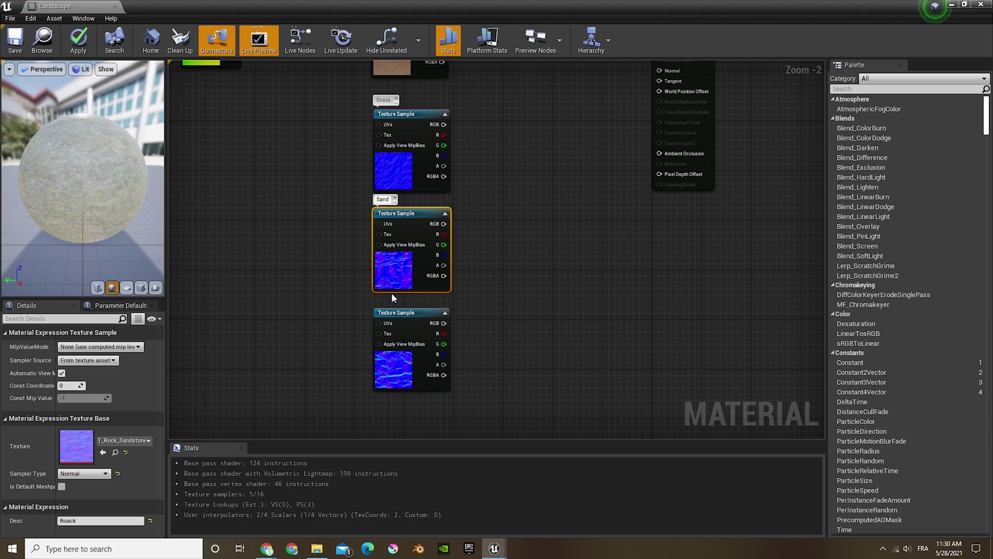
pyautogui.click(388, 314)
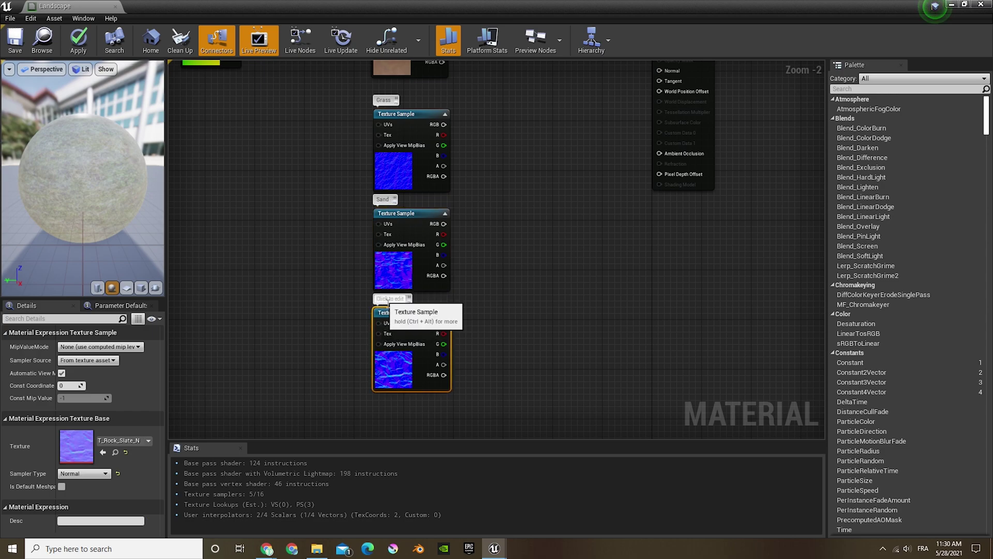
# Reorder the normal-map samples so that Rock sits directly beneath Grass and Sand comes last.
pyautogui.moveTo(468, 232); pyautogui.dragTo(425, 259, button='right')
pyautogui.moveTo(377, 240); pyautogui.dragTo(463, 351)
pyautogui.moveTo(385, 343); pyautogui.dragTo(375, 241)
pyautogui.moveTo(437, 359); pyautogui.dragTo(350, 340)
# Connect the three LandscapeCoords nodes to the UVs of the Grass, Rock and Sand normal-map samples as well.
pyautogui.moveTo(407, 167); pyautogui.dragTo(411, 301, button='right')
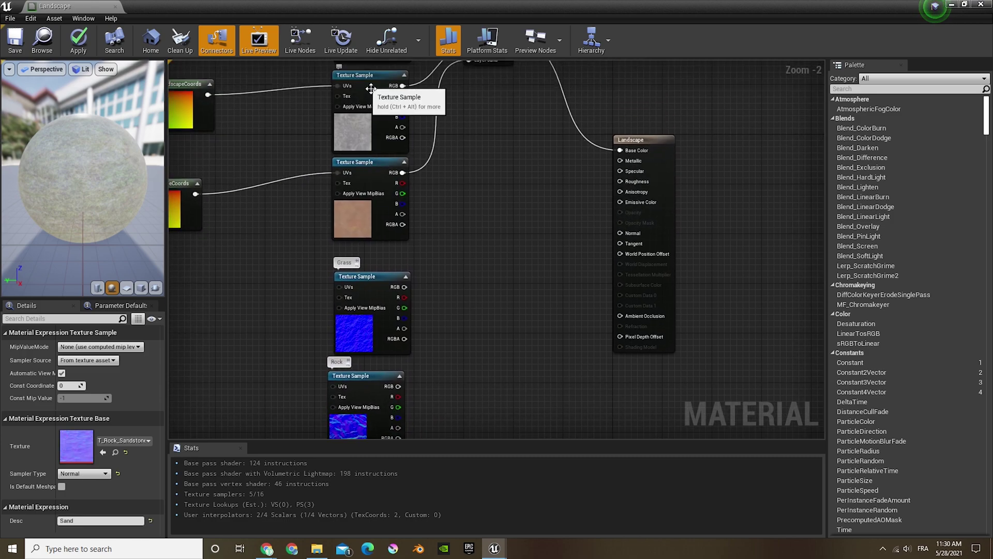
pyautogui.click(369, 93)
pyautogui.moveTo(428, 208); pyautogui.dragTo(499, 266, button='right')
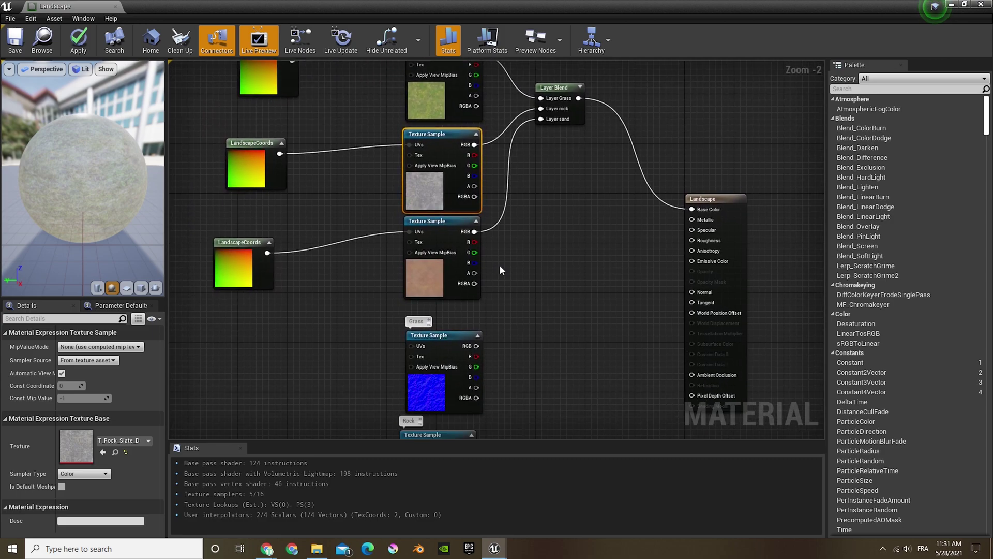
pyautogui.scroll(-1, 499, 265)
pyautogui.moveTo(313, 81); pyautogui.dragTo(423, 337)
pyautogui.moveTo(313, 166); pyautogui.dragTo(414, 362)
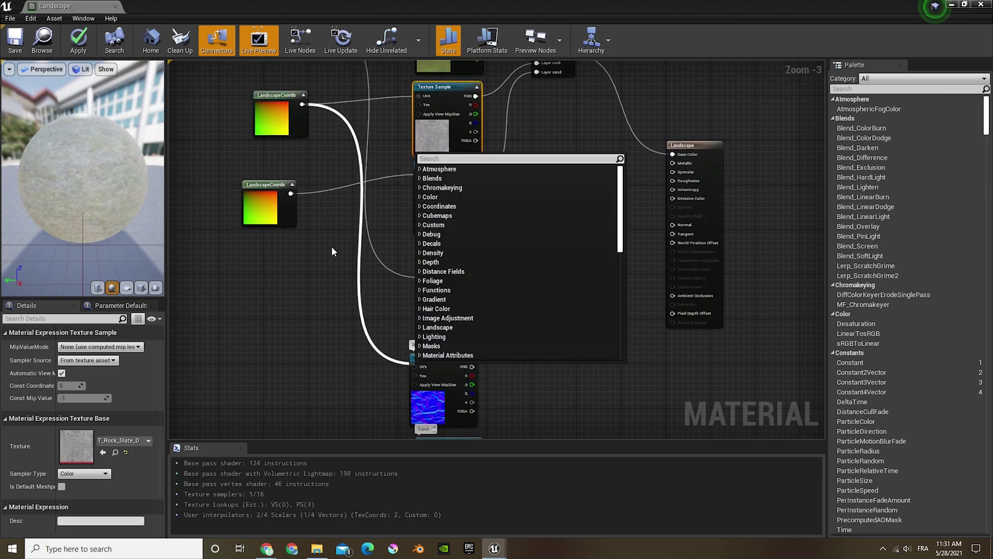
pyautogui.click(343, 260)
pyautogui.moveTo(302, 104); pyautogui.dragTo(418, 370)
pyautogui.moveTo(288, 200); pyautogui.dragTo(420, 390)
pyautogui.moveTo(492, 326); pyautogui.dragTo(309, 399, button='right')
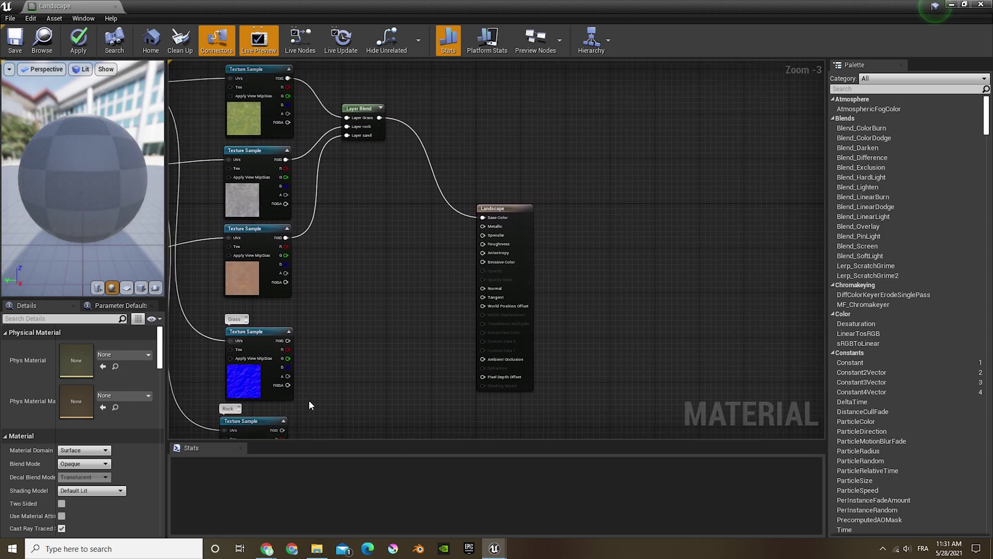
# Duplicate the Layer Blend node beside the normal maps and connect the Grass, Rock and Sand normal-map samples to its matching layers.
pyautogui.click(352, 111)
pyautogui.hotkey('ctrl', 'w')
pyautogui.moveTo(428, 197); pyautogui.dragTo(333, 414)
pyautogui.moveTo(291, 344); pyautogui.dragTo(282, 150, button='right')
pyautogui.moveTo(281, 148); pyautogui.dragTo(321, 239)
pyautogui.moveTo(279, 320); pyautogui.dragTo(322, 249)
# Connect the normal-map Layer Blend to the Landscape material's Normal input and save the material.
pyautogui.moveTo(395, 211); pyautogui.dragTo(275, 359, button='right')
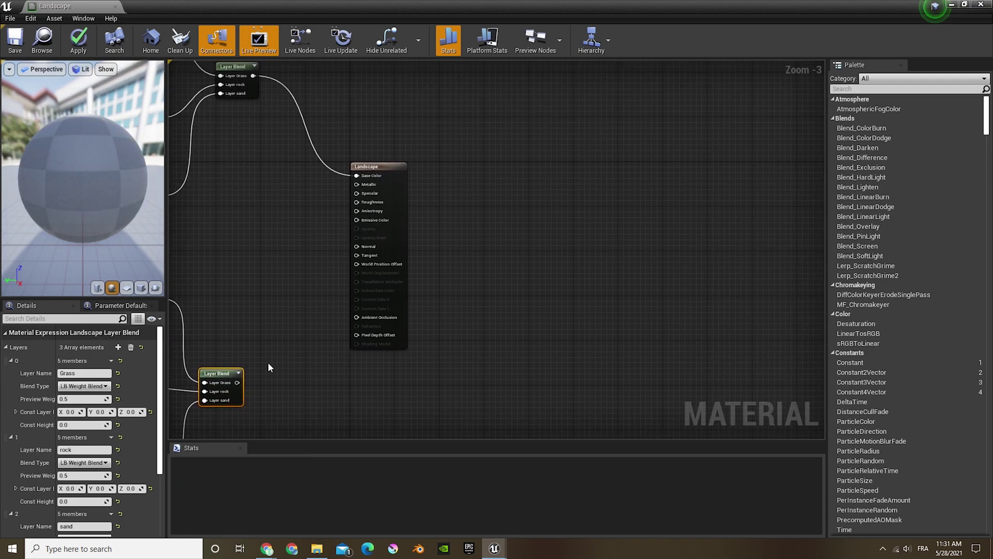
pyautogui.moveTo(237, 382); pyautogui.dragTo(357, 247)
pyautogui.click(21, 49)
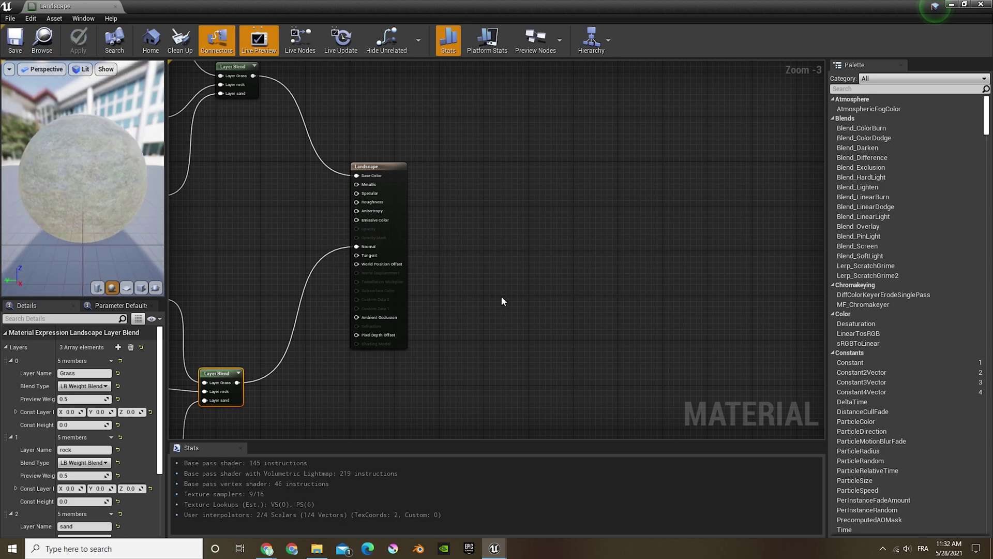
# Add a Constant node with a value of 0.9 beneath the color Layer Blend.
pyautogui.scroll(4, 563, 373)
pyautogui.moveTo(575, 355); pyautogui.dragTo(448, 309, button='right')
pyautogui.click(374, 293)
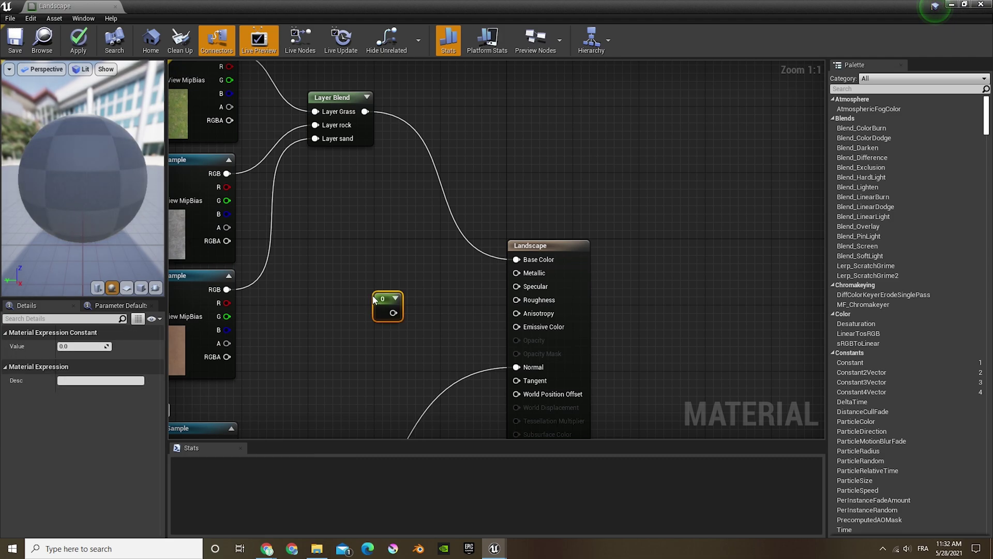
pyautogui.moveTo(385, 301); pyautogui.dragTo(351, 273)
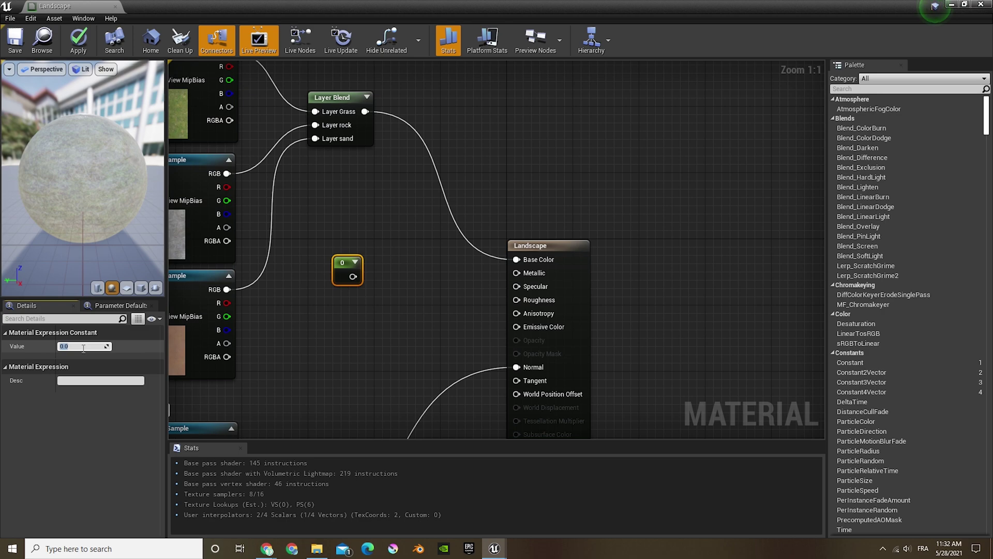
pyautogui.press('Return')
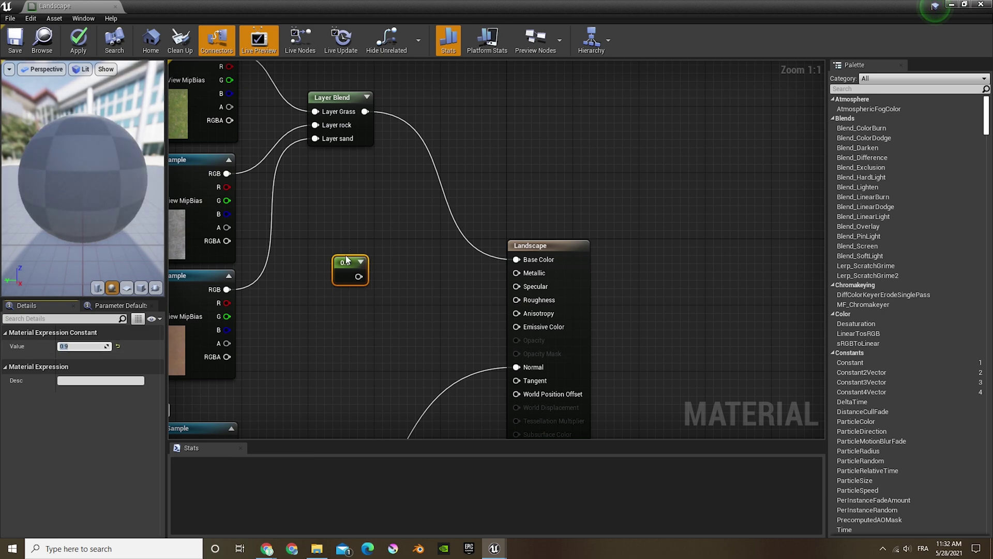
# Duplicate the 0.9 constant twice and stack the copies beneath the original.
pyautogui.keyDown('ctrl'); pyautogui.click(353, 264); pyautogui.keyUp('ctrl')
pyautogui.click(345, 269)
pyautogui.hotkey('ctrl', 'c')
pyautogui.hotkey('ctrl', 'v')
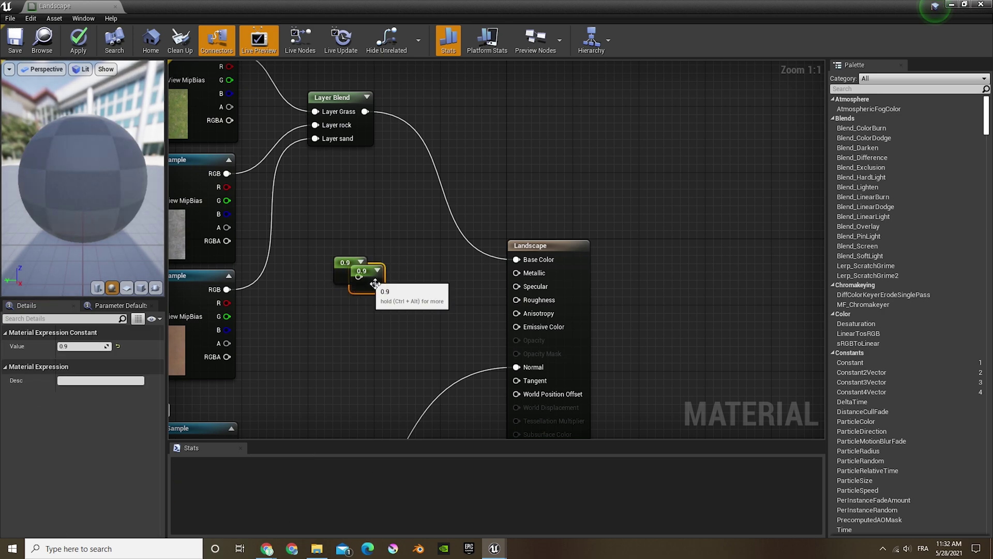
pyautogui.moveTo(375, 283); pyautogui.dragTo(358, 308)
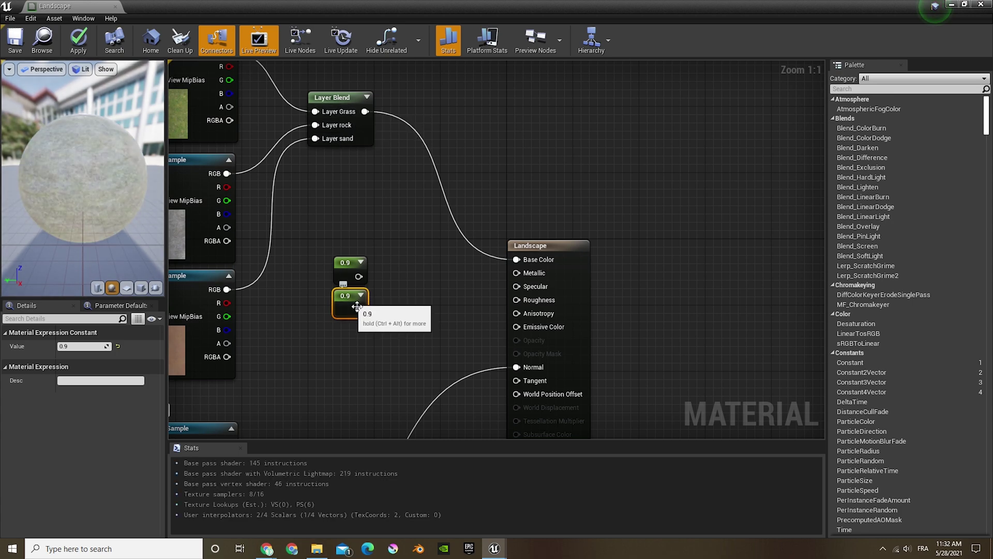
pyautogui.hotkey('ctrl', 'v')
pyautogui.moveTo(372, 314); pyautogui.dragTo(359, 330)
# Duplicate the Layer Blend node, connect the three 0.9 constants to its layers and its output to Roughness.
pyautogui.click(339, 98)
pyautogui.hotkey('ctrl', 'c')
pyautogui.hotkey('ctrl', 'v')
pyautogui.moveTo(367, 110); pyautogui.dragTo(398, 293)
pyautogui.moveTo(359, 309); pyautogui.dragTo(399, 307)
pyautogui.moveTo(358, 342); pyautogui.dragTo(398, 319)
pyautogui.moveTo(449, 293); pyautogui.dragTo(516, 300)
# Save the Landscape material and the current level.
pyautogui.moveTo(417, 234); pyautogui.dragTo(496, 209, button='right')
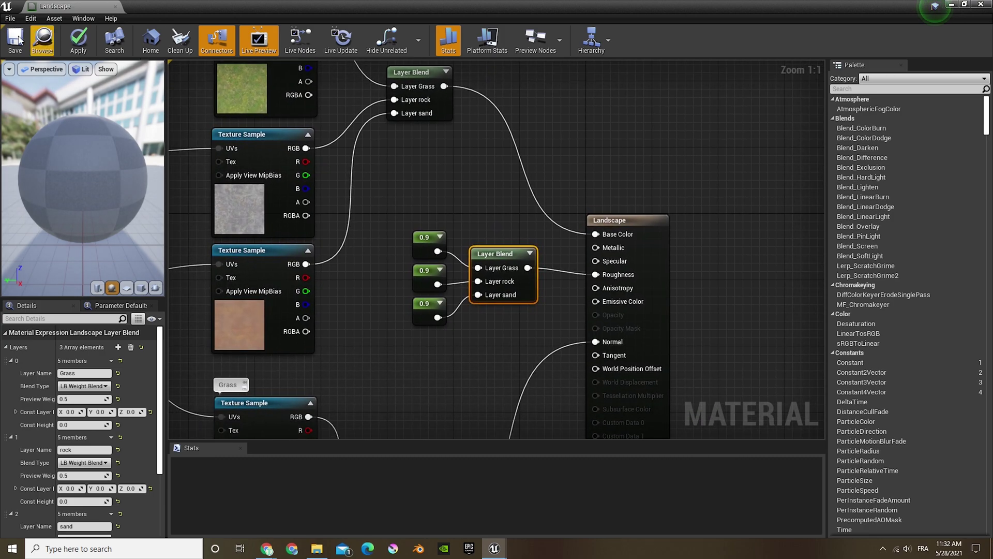
pyautogui.click(15, 39)
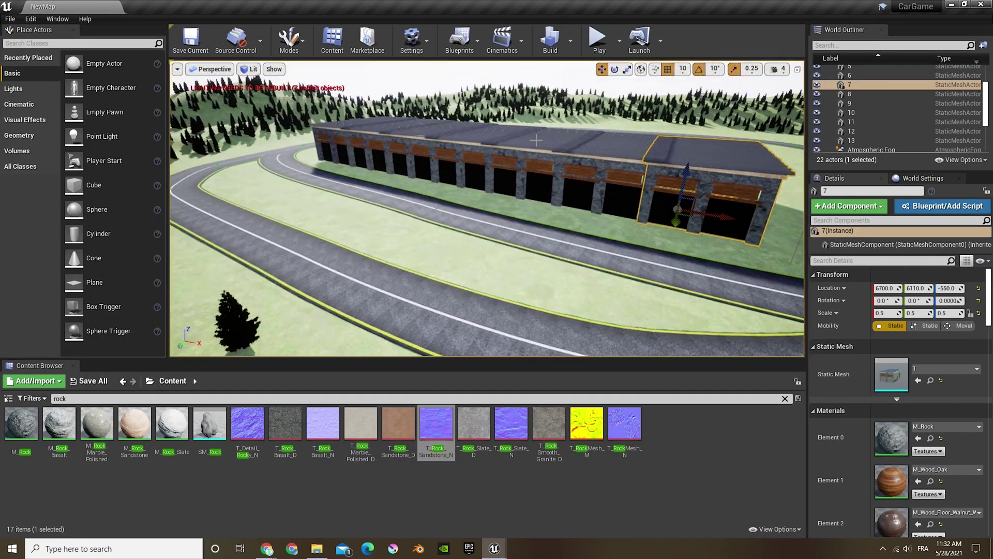
pyautogui.click(188, 38)
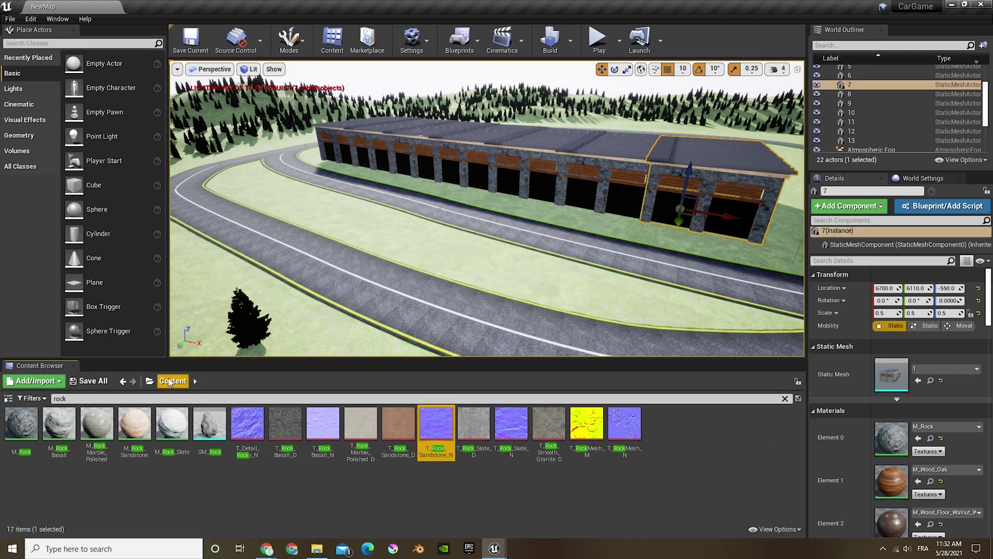
# Assign the Landscape material from the Textures folder as the landscape actor's Landscape Material.
pyautogui.click(784, 399)
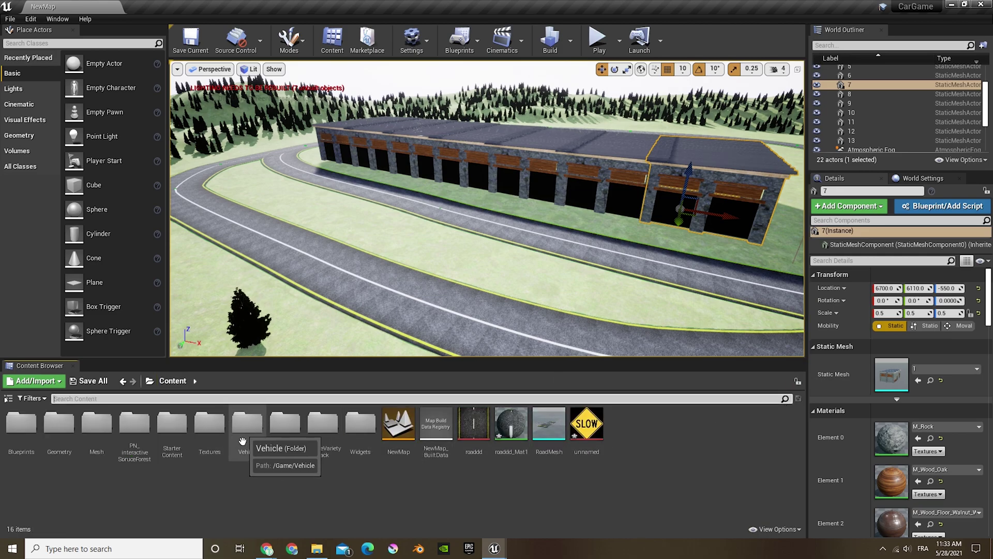
pyautogui.doubleClick(209, 425)
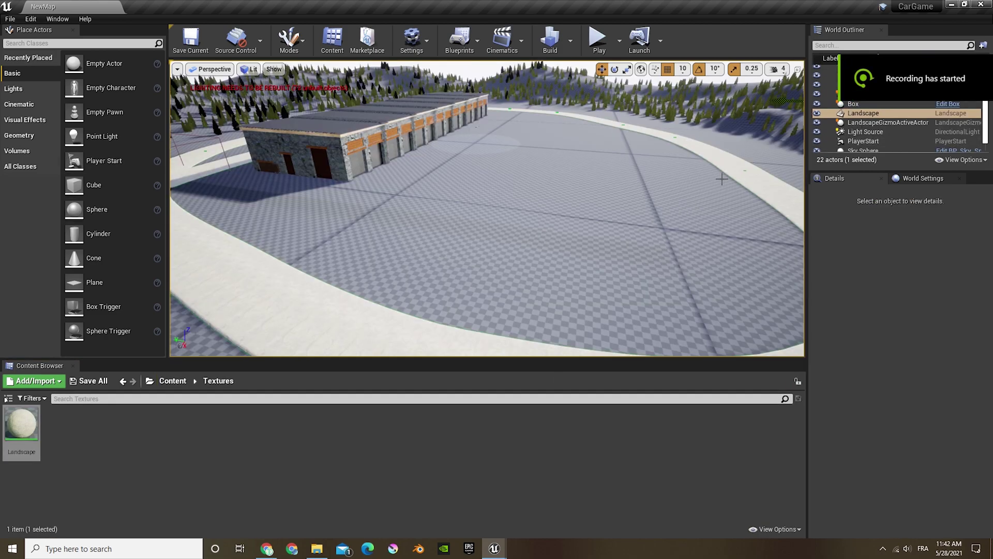
pyautogui.click(573, 208)
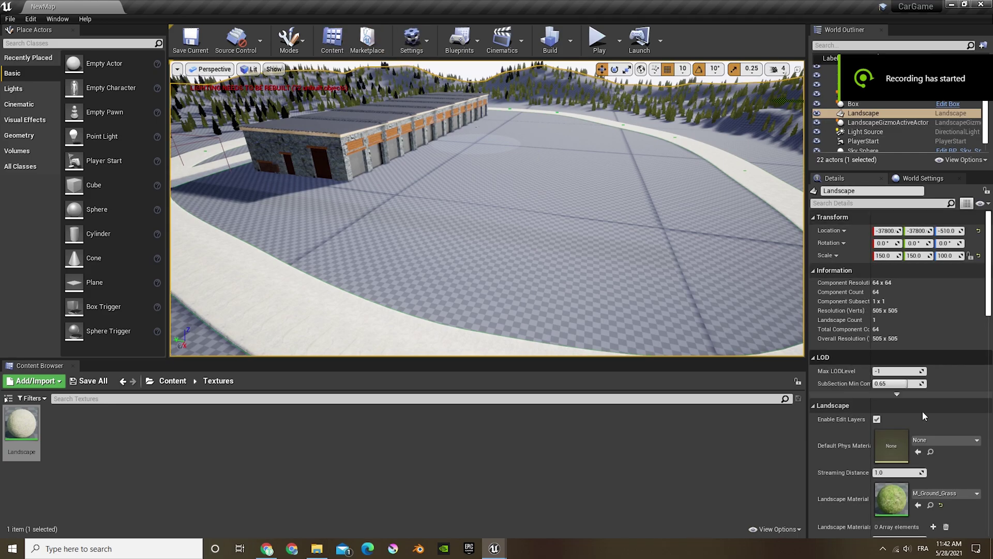
pyautogui.moveTo(22, 425); pyautogui.dragTo(962, 519)
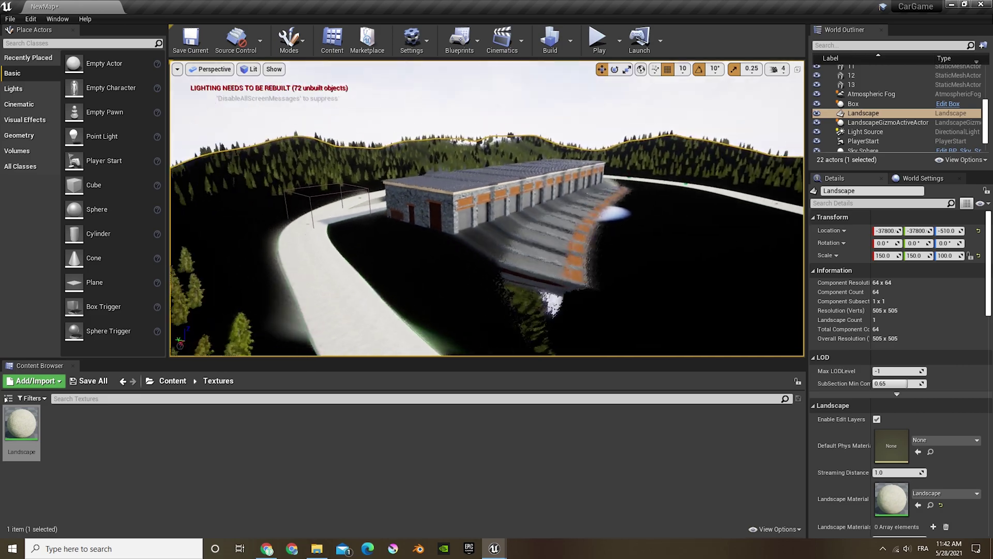
# Switch the level editor to Landscape mode with the Paint tool active.
pyautogui.moveTo(486, 207); pyautogui.dragTo(595, 233, button='right')
pyautogui.moveTo(487, 207)
pyautogui.mouseDown(button='right')
pyautogui.moveTo(430, 212)
pyautogui.moveTo(496, 209)
pyautogui.moveTo(413, 202)
pyautogui.moveTo(440, 233)
pyautogui.moveTo(413, 227)
pyautogui.moveTo(421, 230)
pyautogui.mouseUp(button='right')
pyautogui.click(304, 52)
pyautogui.click(313, 85)
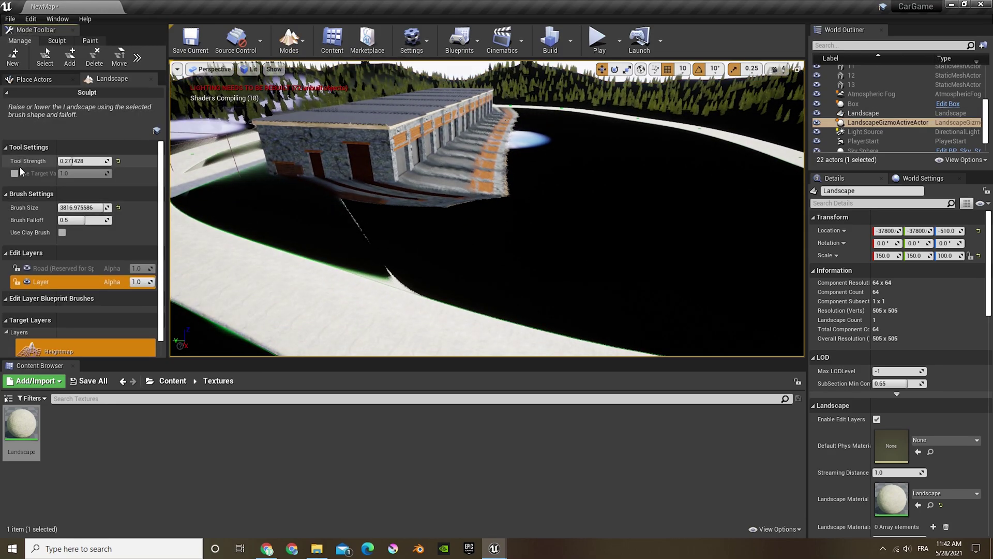
pyautogui.click(90, 40)
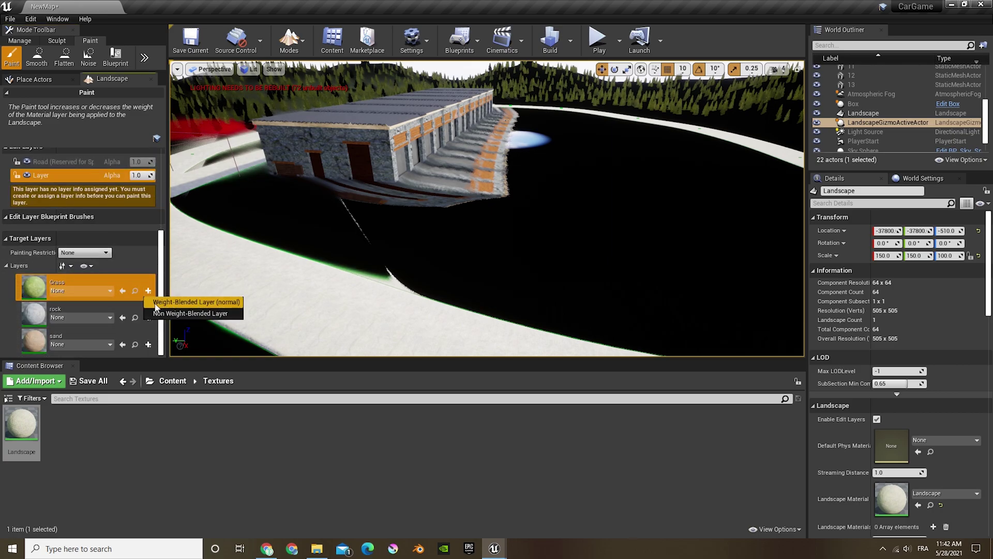
# Create weight-blended layer infos Grass_LayerInfo, rock_LayerInfo and sand_LayerInfo for the three target layers in NewMap_sharedassets.
pyautogui.click(158, 303)
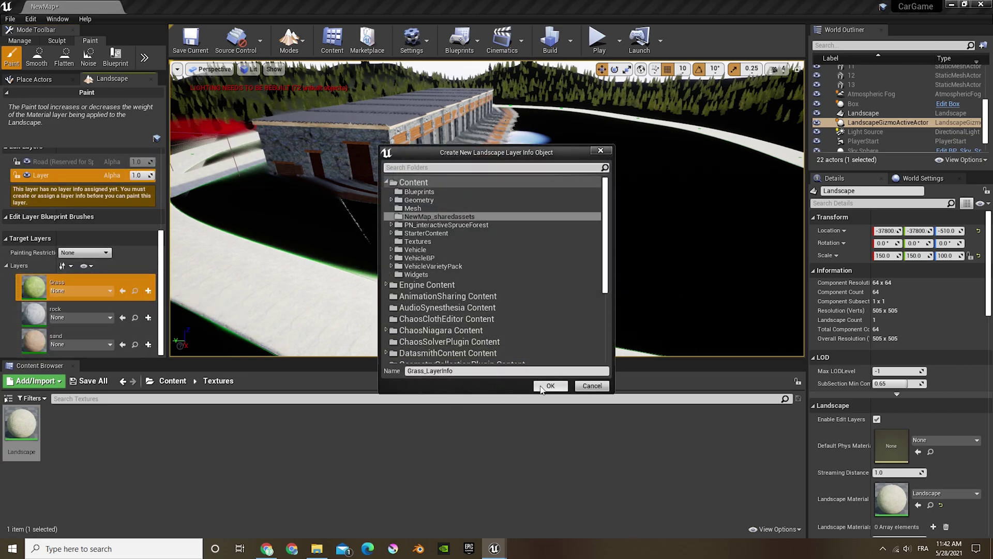
pyautogui.click(542, 389)
pyautogui.click(148, 317)
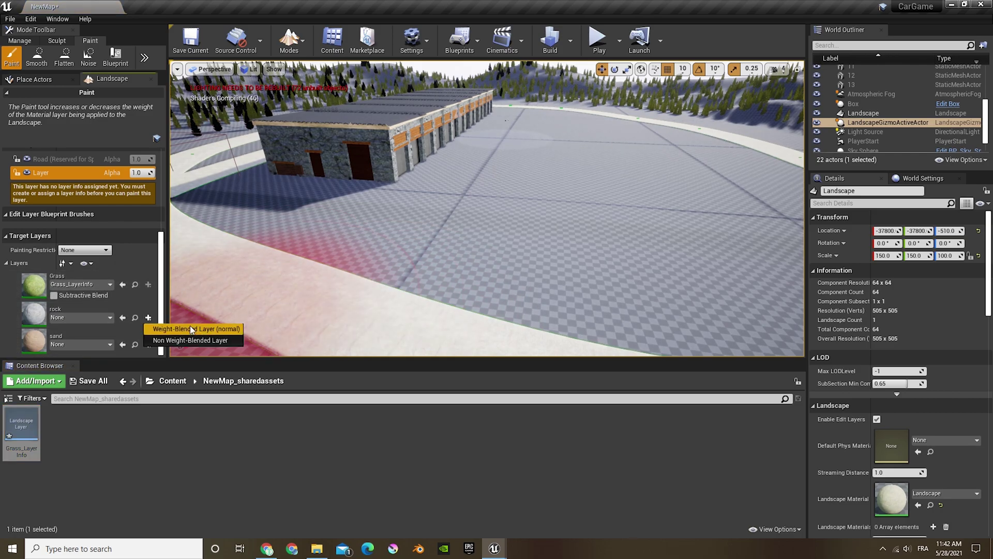
pyautogui.click(192, 329)
pyautogui.click(553, 388)
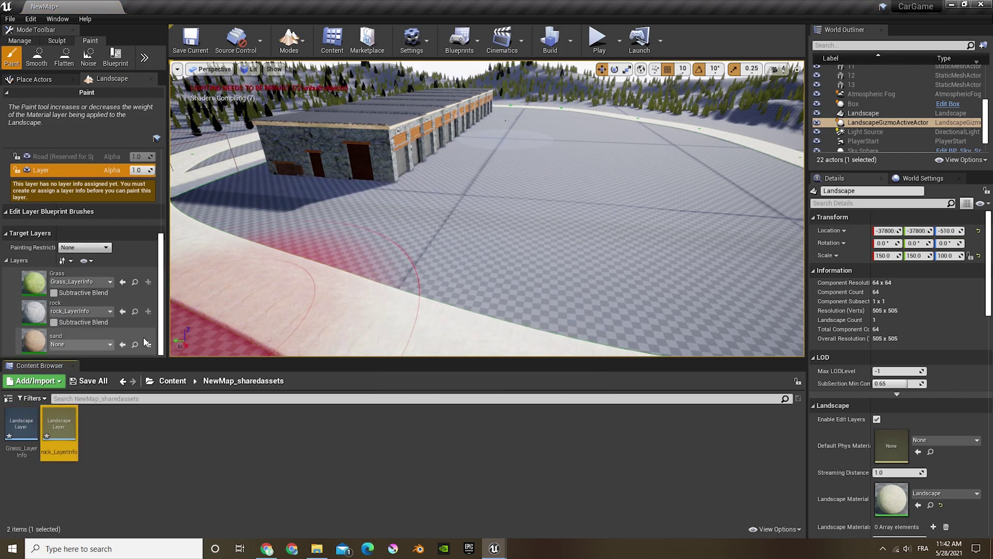
pyautogui.click(148, 344)
pyautogui.click(313, 358)
pyautogui.click(549, 386)
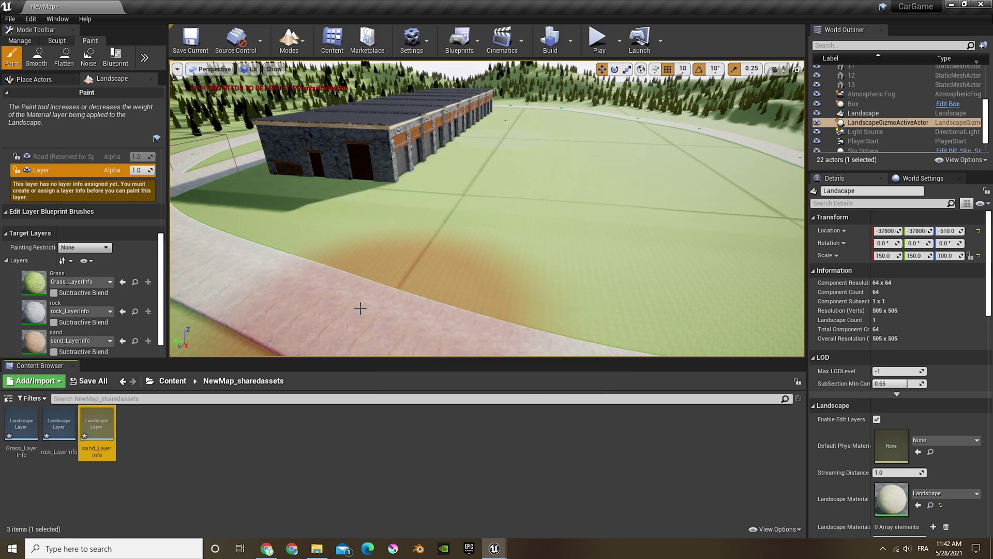
# Select the rock target layer and paint rock along the edges of the road with the circular brush.
pyautogui.click(95, 273)
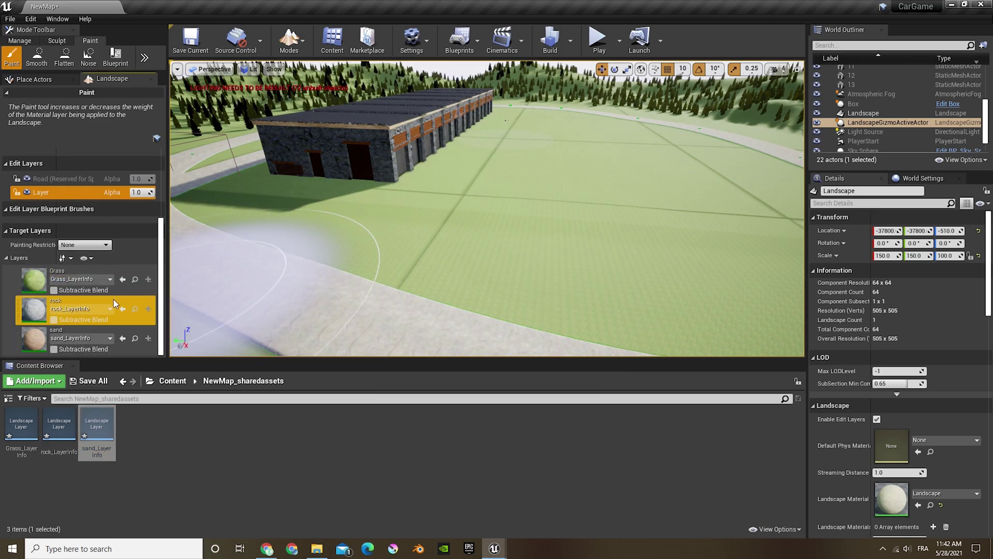
pyautogui.click(144, 58)
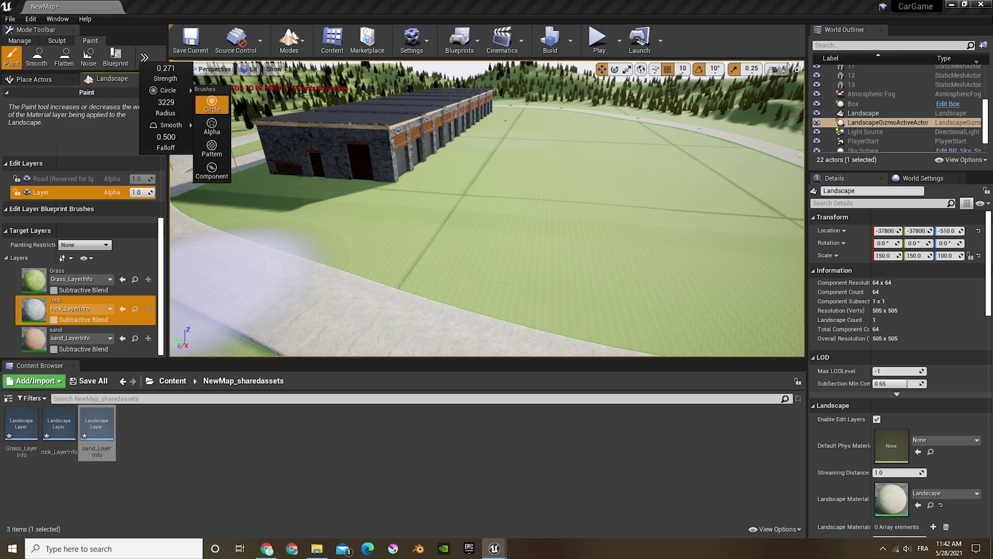
pyautogui.moveTo(439, 170); pyautogui.dragTo(269, 222, button='right')
pyautogui.click(493, 208)
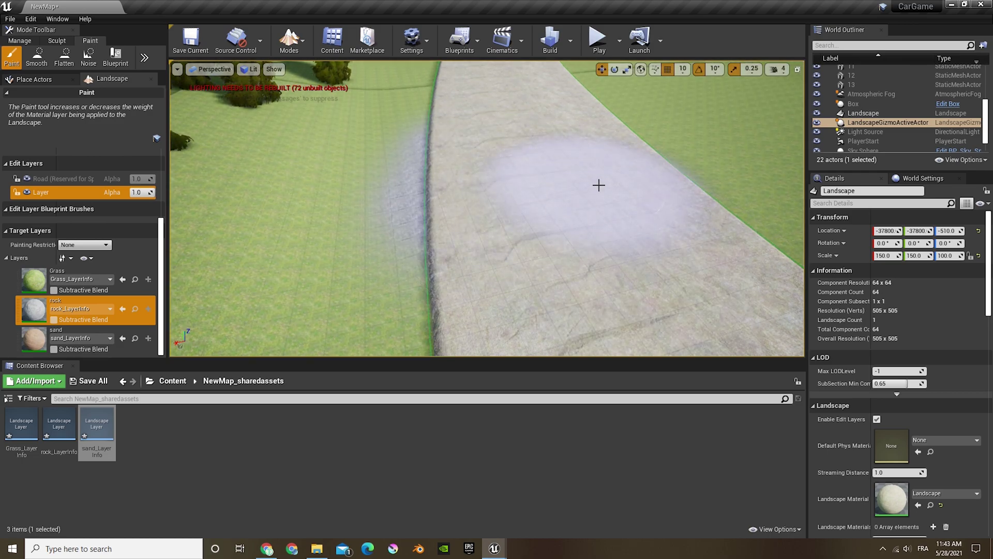
pyautogui.moveTo(521, 316)
pyautogui.mouseDown()
pyautogui.moveTo(515, 86)
pyautogui.moveTo(491, 156)
pyautogui.moveTo(488, 84)
pyautogui.mouseUp()
pyautogui.moveTo(488, 80)
pyautogui.mouseDown(button='right')
pyautogui.moveTo(496, 122)
pyautogui.moveTo(463, 196)
pyautogui.mouseUp(button='right')
pyautogui.press('s')
pyautogui.press('s')
pyautogui.moveTo(342, 290); pyautogui.dragTo(362, 310, button='right')
pyautogui.press('w')
pyautogui.moveTo(430, 237); pyautogui.dragTo(796, 263)
pyautogui.moveTo(796, 263)
pyautogui.mouseDown(button='right')
pyautogui.moveTo(304, 288)
pyautogui.moveTo(373, 290)
pyautogui.moveTo(362, 321)
pyautogui.mouseUp(button='right')
pyautogui.press('s')
# Reduce the circular paint brush's radius and undo the last change.
pyautogui.click(144, 57)
pyautogui.click(443, 164)
pyautogui.moveTo(166, 103); pyautogui.dragTo(155, 104)
pyautogui.hotkey('ctrl', 'z')
pyautogui.click(144, 57)
pyautogui.click(446, 165)
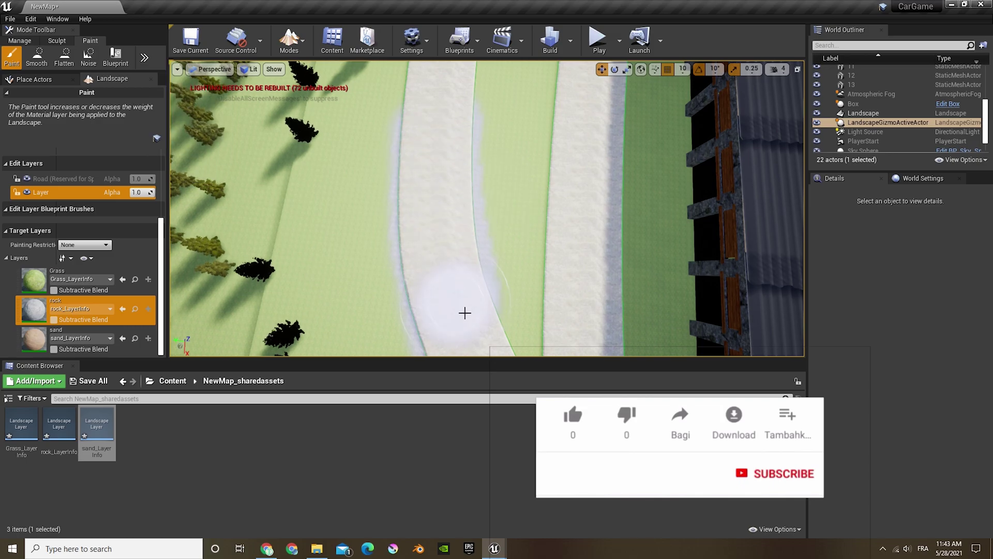
# Paint the rock layer along both road edges through the bends, undoing and repainting the overly wide stretch.
pyautogui.moveTo(465, 312); pyautogui.dragTo(301, 204, button='right')
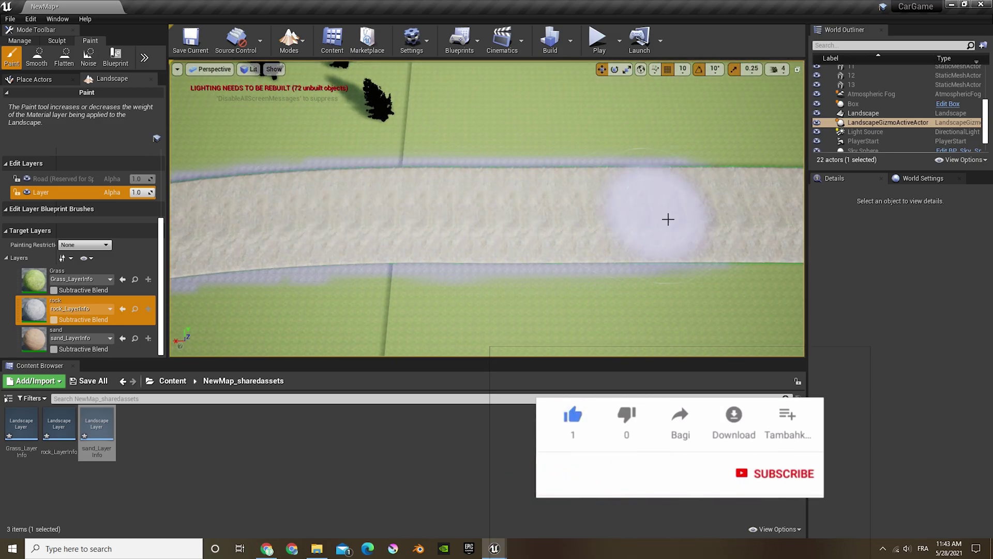
pyautogui.moveTo(668, 219); pyautogui.dragTo(436, 226, button='right')
pyautogui.moveTo(590, 227); pyautogui.dragTo(400, 193, button='right')
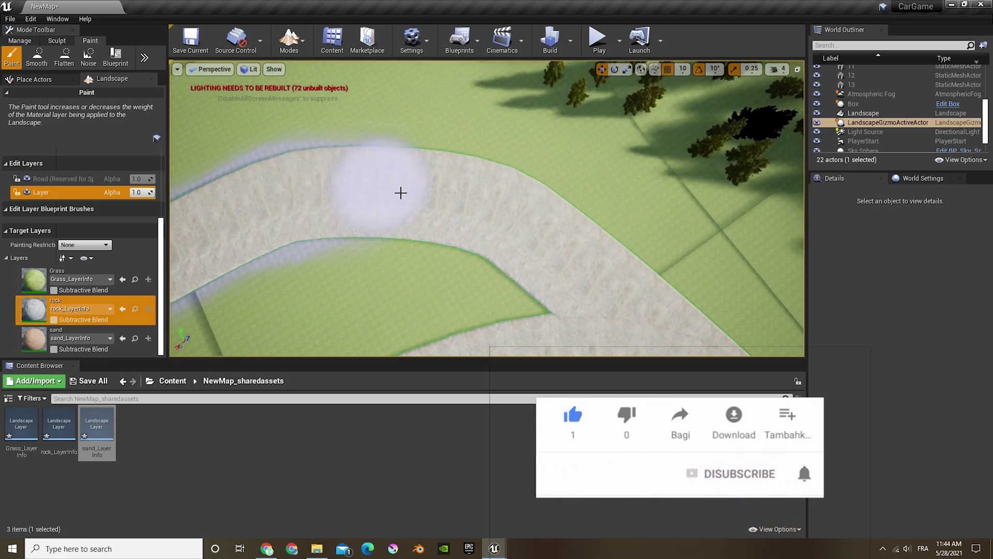
pyautogui.moveTo(641, 311); pyautogui.dragTo(449, 256, button='right')
pyautogui.moveTo(570, 253); pyautogui.dragTo(304, 286, button='right')
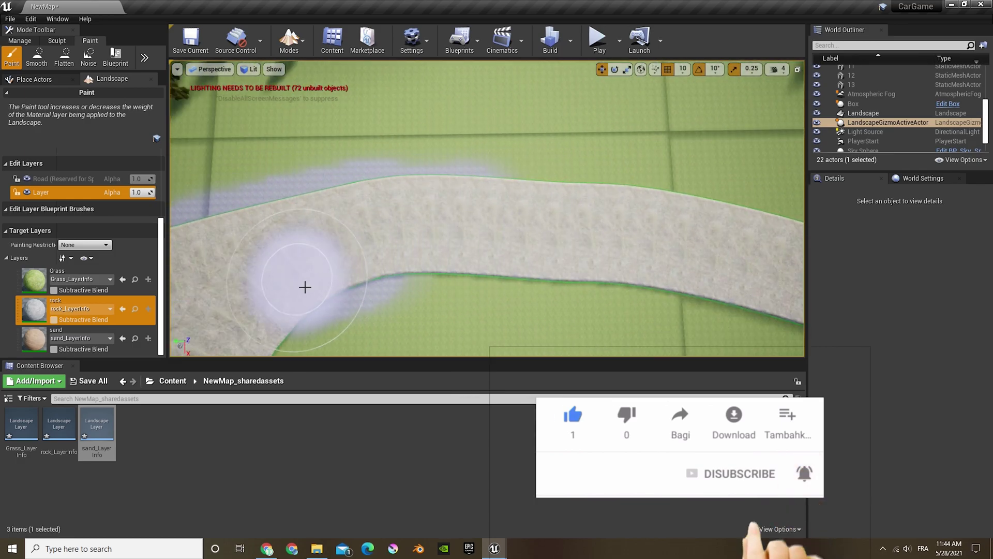
pyautogui.hotkey('ctrl', 'z')
pyautogui.moveTo(304, 286); pyautogui.dragTo(572, 250)
pyautogui.moveTo(572, 250); pyautogui.dragTo(503, 237, button='right')
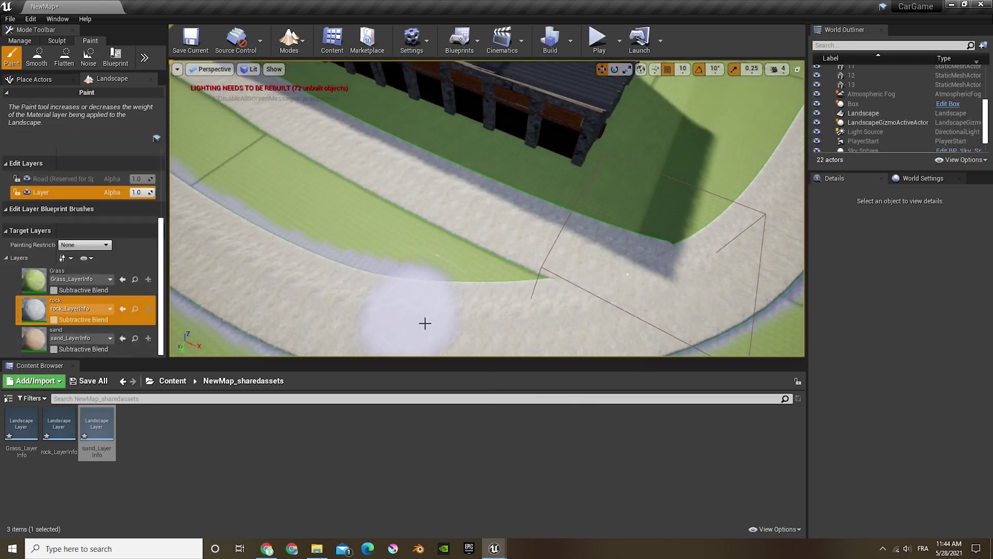
# Continue the rock border along the road past the garage building and around the remaining curves.
pyautogui.moveTo(655, 271); pyautogui.dragTo(328, 273, button='right')
pyautogui.moveTo(712, 212)
pyautogui.mouseDown(button='right')
pyautogui.moveTo(672, 222)
pyautogui.moveTo(447, 190)
pyautogui.mouseUp(button='right')
pyautogui.moveTo(672, 221); pyautogui.dragTo(408, 198, button='right')
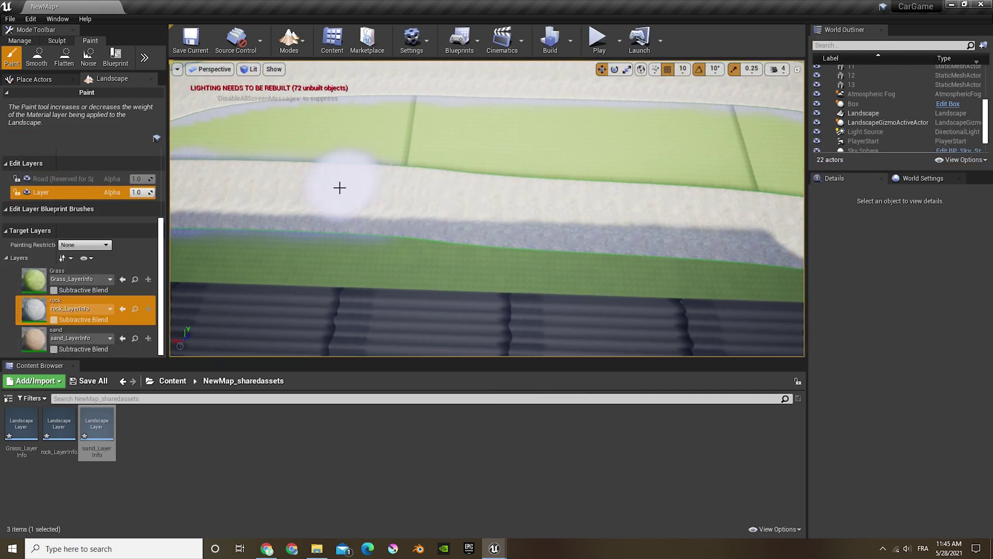
pyautogui.moveTo(573, 214)
pyautogui.mouseDown(button='right')
pyautogui.moveTo(462, 236)
pyautogui.moveTo(391, 198)
pyautogui.mouseUp(button='right')
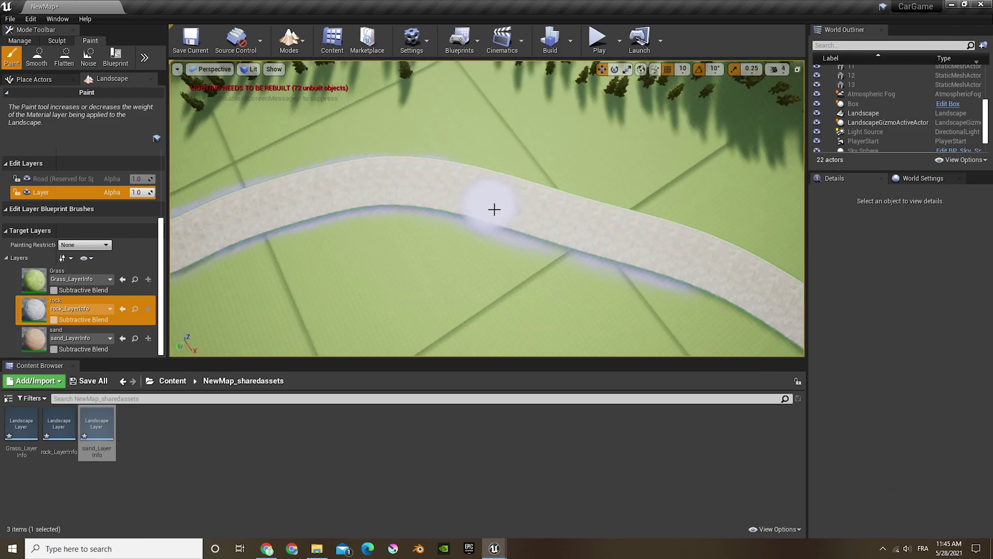
pyautogui.moveTo(717, 267); pyautogui.dragTo(434, 211, button='right')
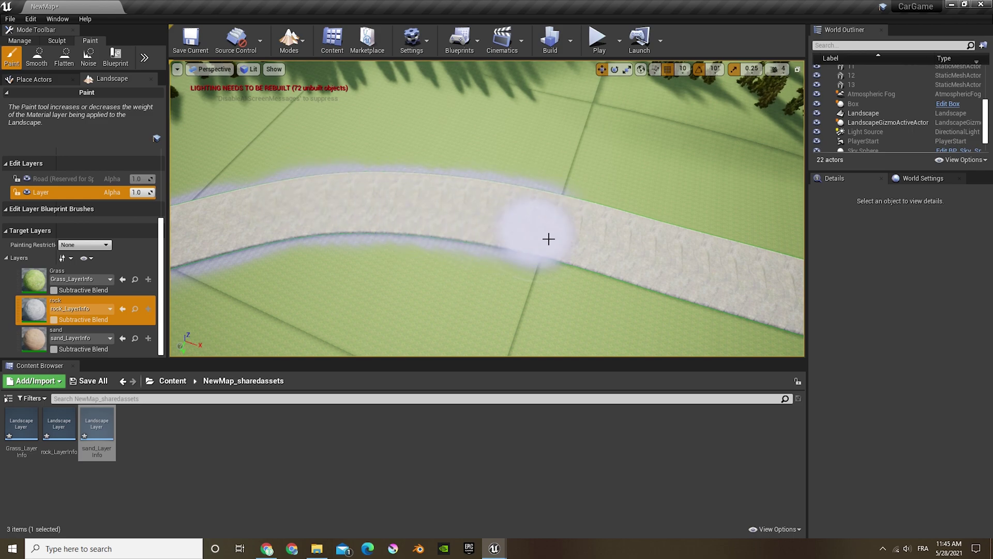
pyautogui.moveTo(629, 244); pyautogui.dragTo(418, 209, button='right')
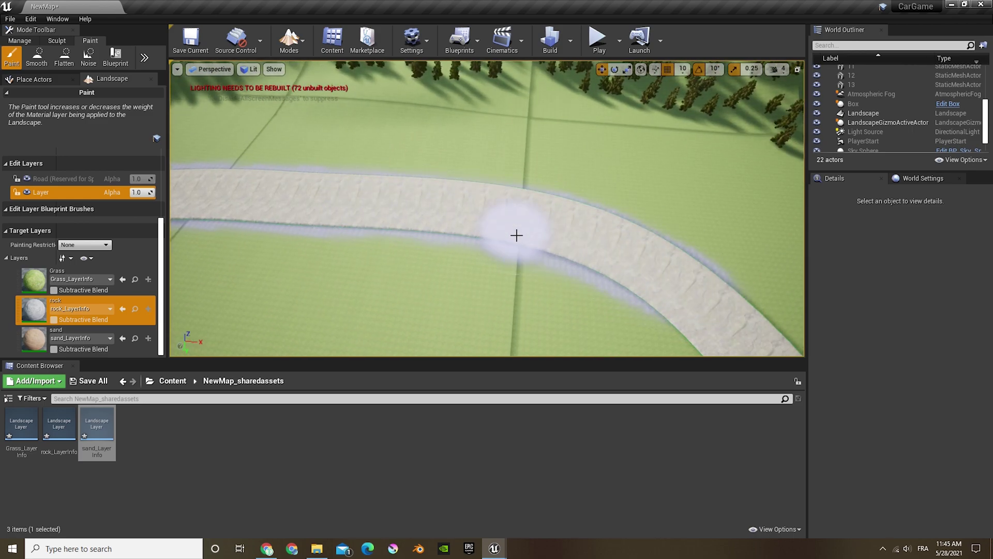
pyautogui.moveTo(517, 235); pyautogui.dragTo(349, 221, button='right')
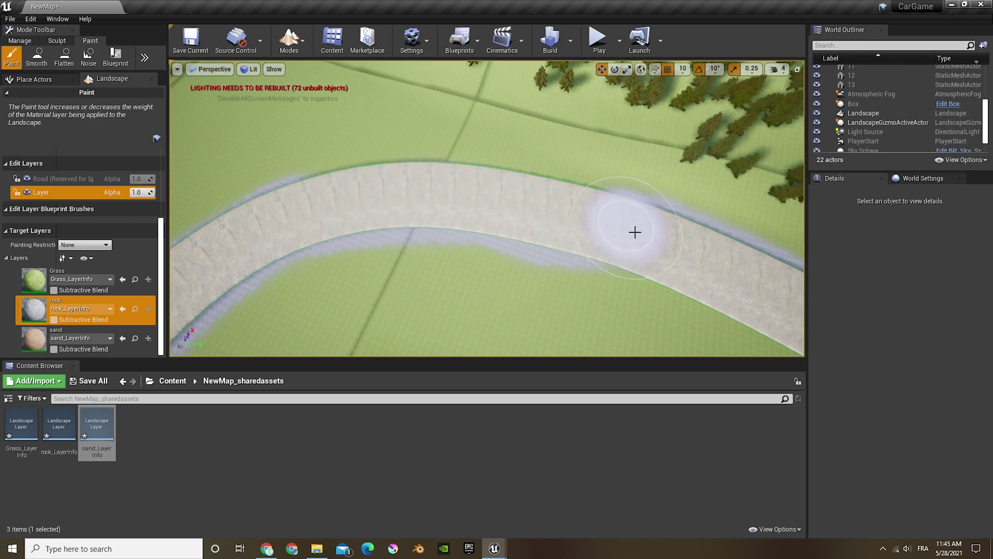
pyautogui.moveTo(431, 191); pyautogui.dragTo(543, 155, button='right')
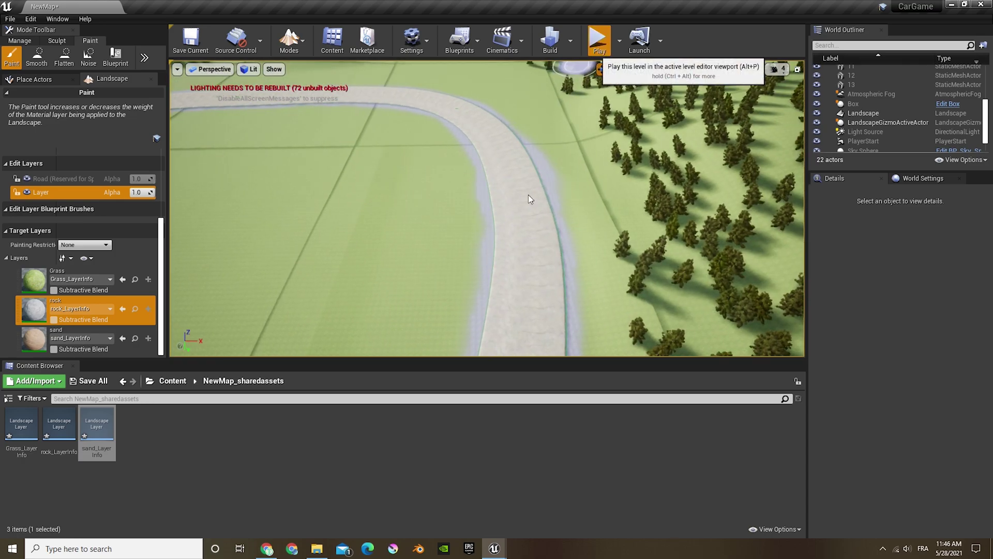
# Play the level and drive the car forward on the road to check the painted landscape.
pyautogui.click(599, 37)
pyautogui.press('w')
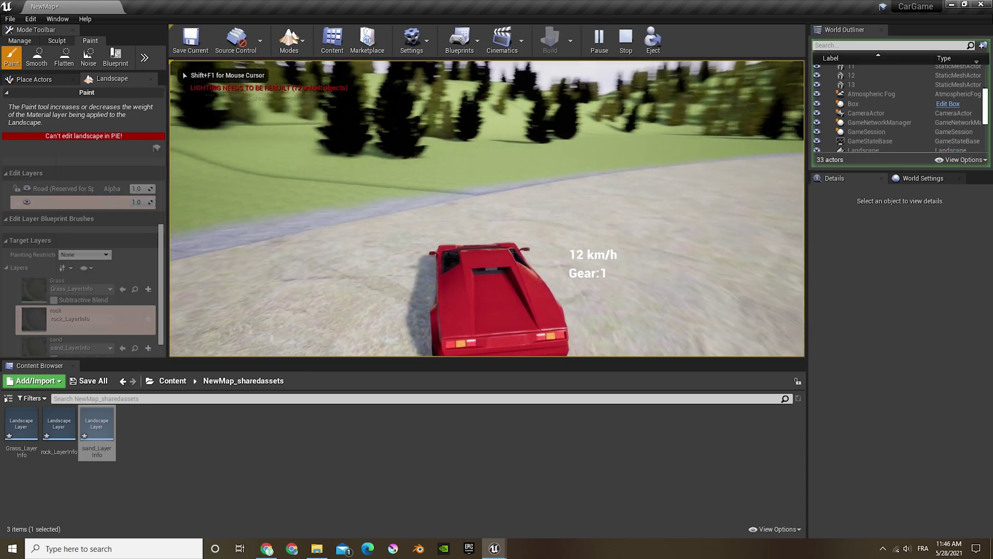
# Drive the car through the rock-bordered bend and end the play session.
pyautogui.press('a')
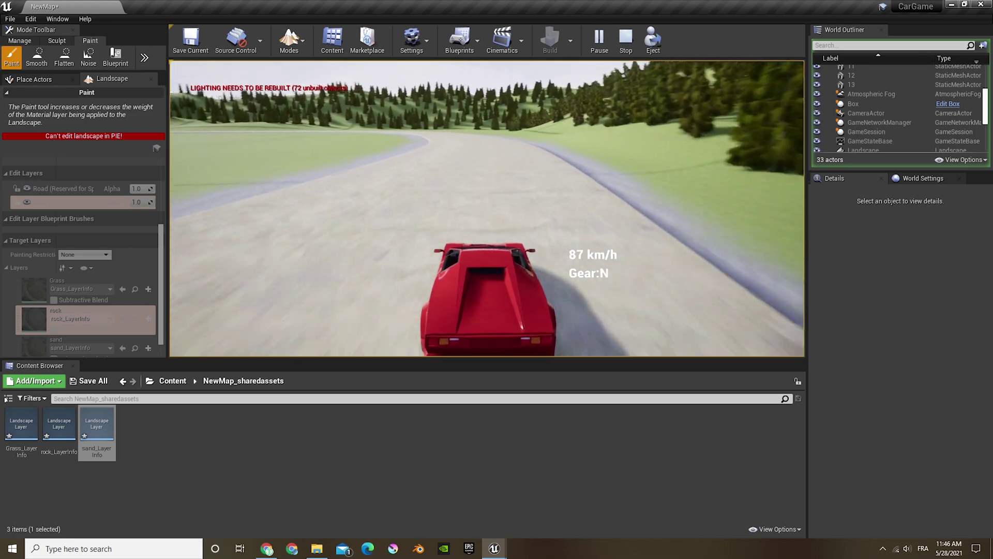
pyautogui.press('a')
pyautogui.press('w')
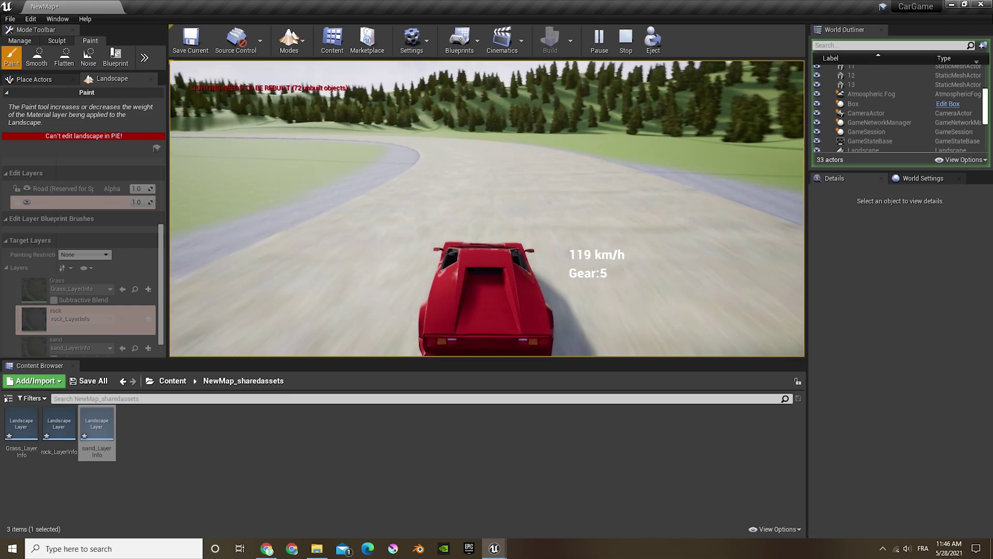
pyautogui.press('Escape')
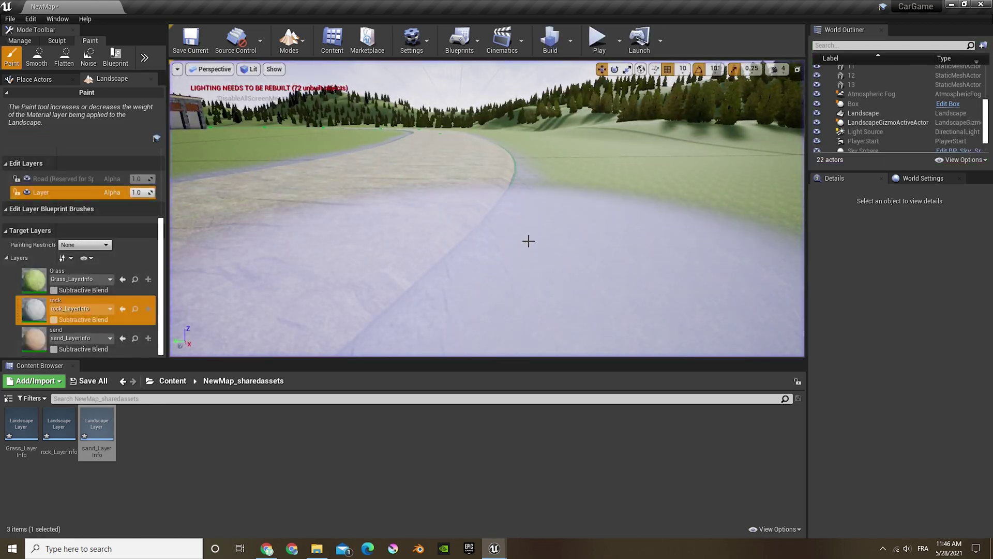
# Paint a sand layer patch on the grass outside the road bend, filling it up to the rock border with a smaller brush.
pyautogui.click(82, 333)
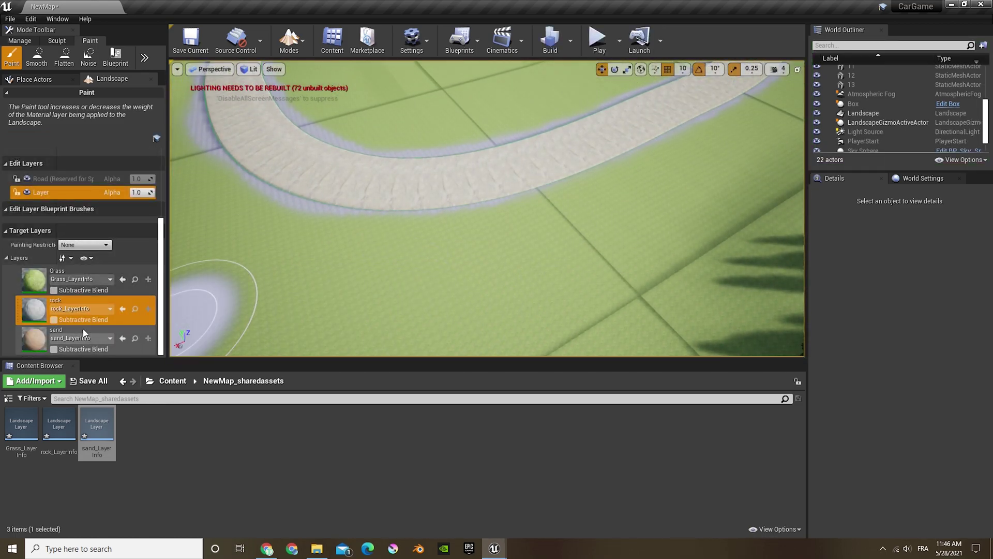
pyautogui.moveTo(375, 302); pyautogui.dragTo(384, 300)
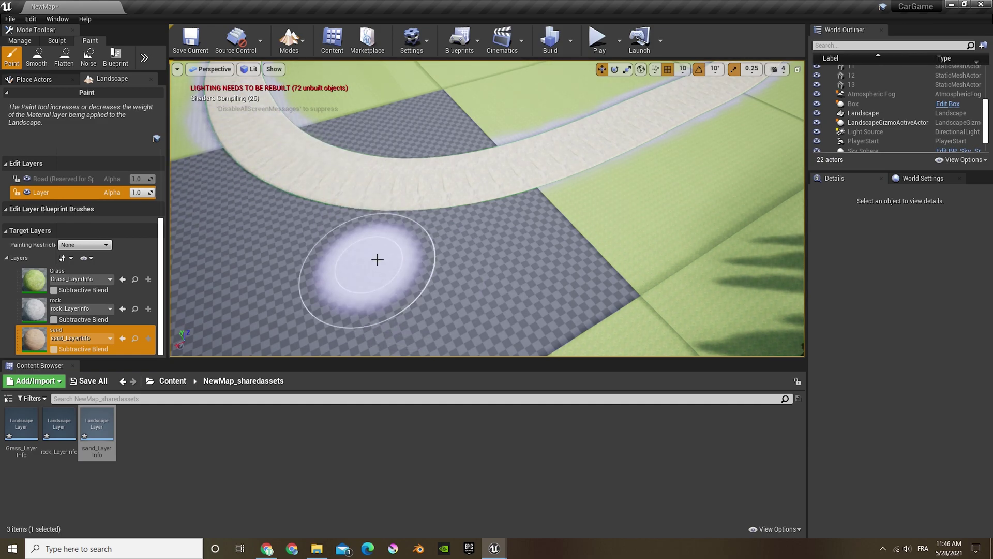
pyautogui.moveTo(486, 303)
pyautogui.mouseDown()
pyautogui.moveTo(374, 290)
pyautogui.moveTo(543, 307)
pyautogui.moveTo(361, 250)
pyautogui.moveTo(401, 286)
pyautogui.moveTo(545, 276)
pyautogui.moveTo(590, 219)
pyautogui.moveTo(507, 253)
pyautogui.moveTo(318, 262)
pyautogui.mouseUp()
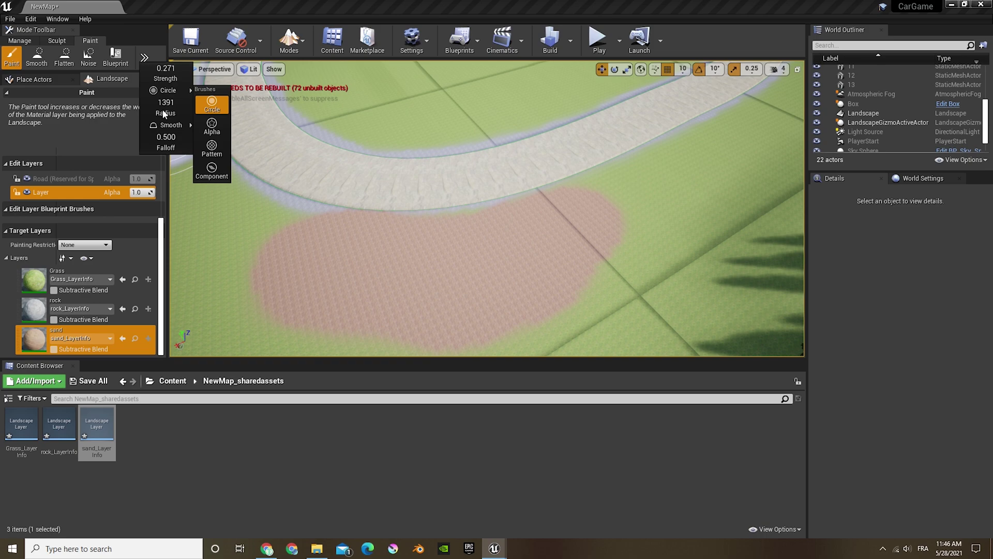
pyautogui.click(286, 230)
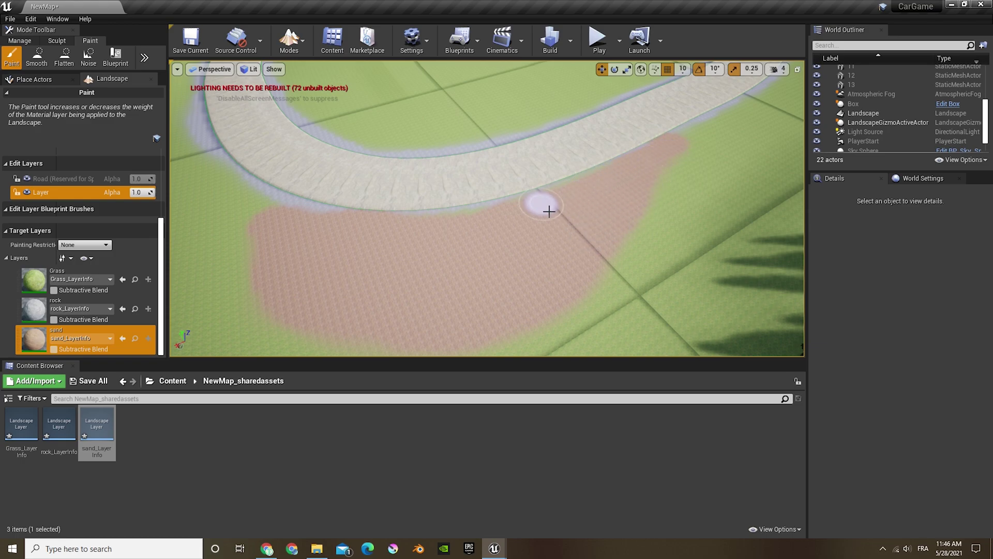
pyautogui.scroll(-10, 637, 209)
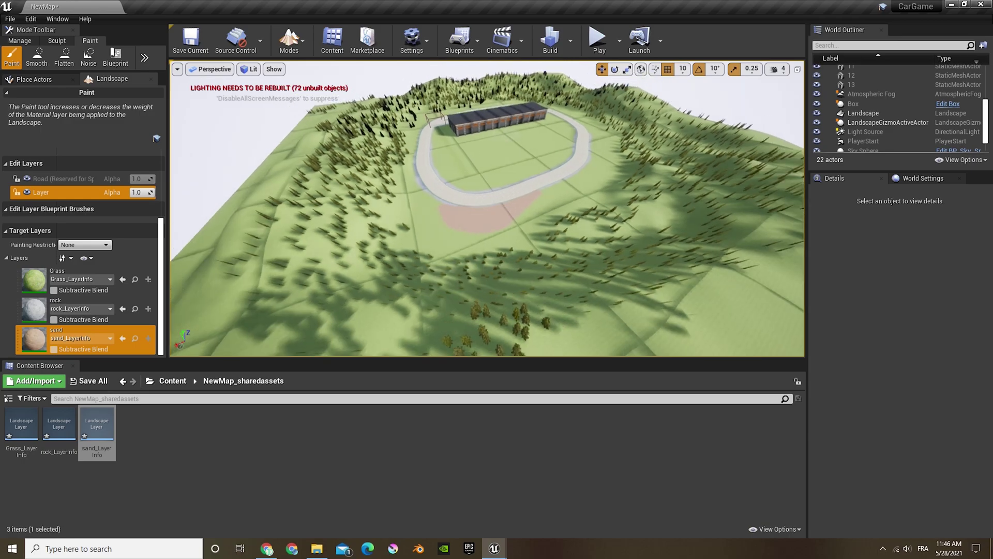
pyautogui.press('w')
pyautogui.moveTo(486, 207)
pyautogui.mouseDown(button='right')
pyautogui.moveTo(523, 171)
pyautogui.moveTo(595, 166)
pyautogui.moveTo(621, 171)
pyautogui.moveTo(496, 227)
pyautogui.moveTo(538, 269)
pyautogui.moveTo(610, 217)
pyautogui.moveTo(579, 209)
pyautogui.moveTo(708, 240)
pyautogui.moveTo(484, 264)
pyautogui.mouseUp(button='right')
pyautogui.press('w')
pyautogui.press('w')
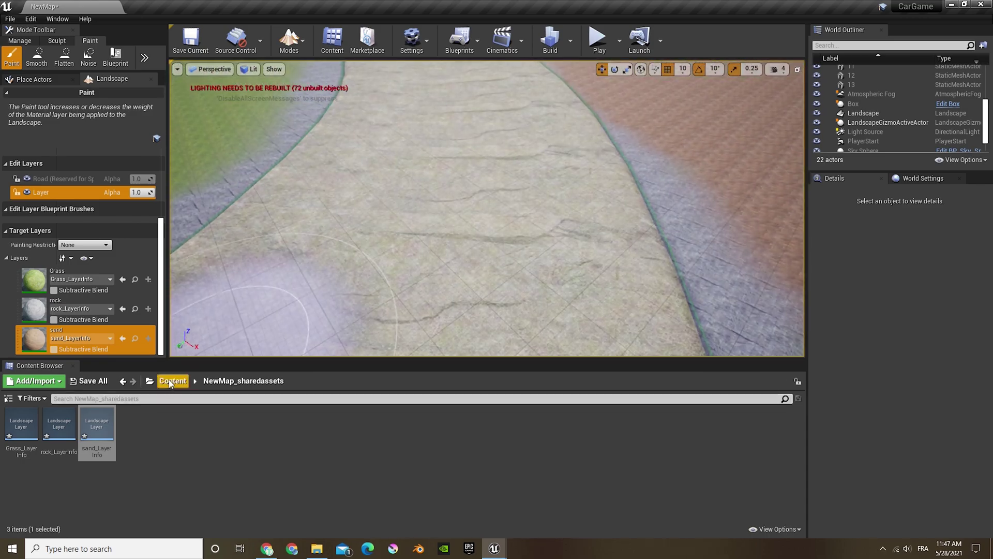
# Open the Landscape material in the Textures folder and delete the sandstone texture sample feeding the sand layer's base color.
pyautogui.click(172, 381)
pyautogui.moveTo(317, 305); pyautogui.dragTo(310, 232, button='right')
pyautogui.doubleClick(248, 437)
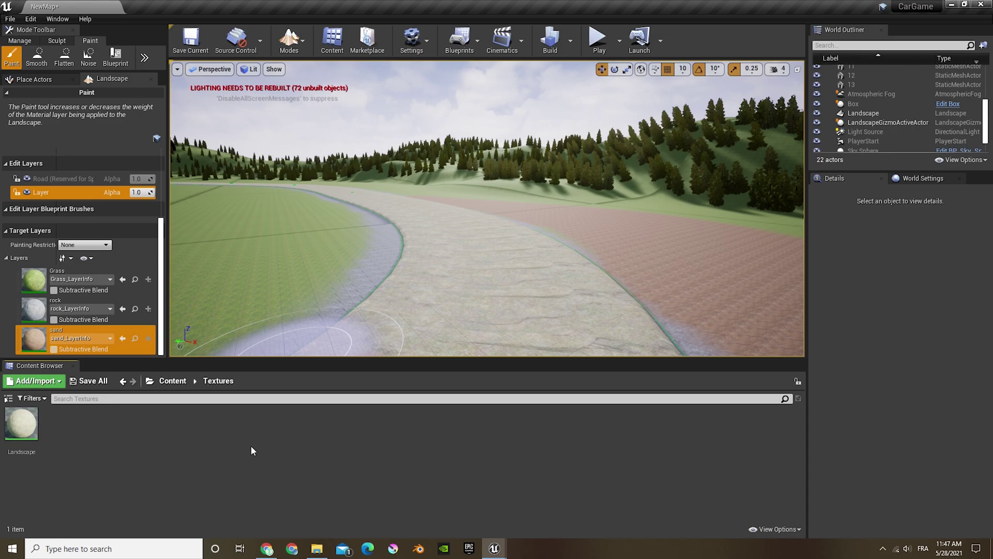
pyautogui.rightClick(21, 429)
pyautogui.click(21, 432)
pyautogui.doubleClick(21, 431)
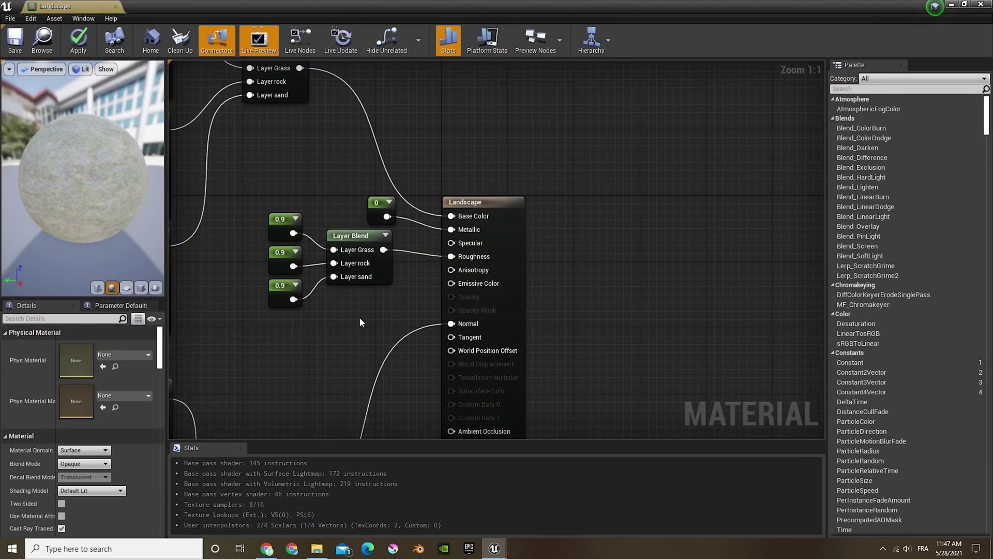
pyautogui.scroll(2, 359, 317)
pyautogui.moveTo(328, 336); pyautogui.dragTo(468, 419, button='right')
pyautogui.click(403, 348)
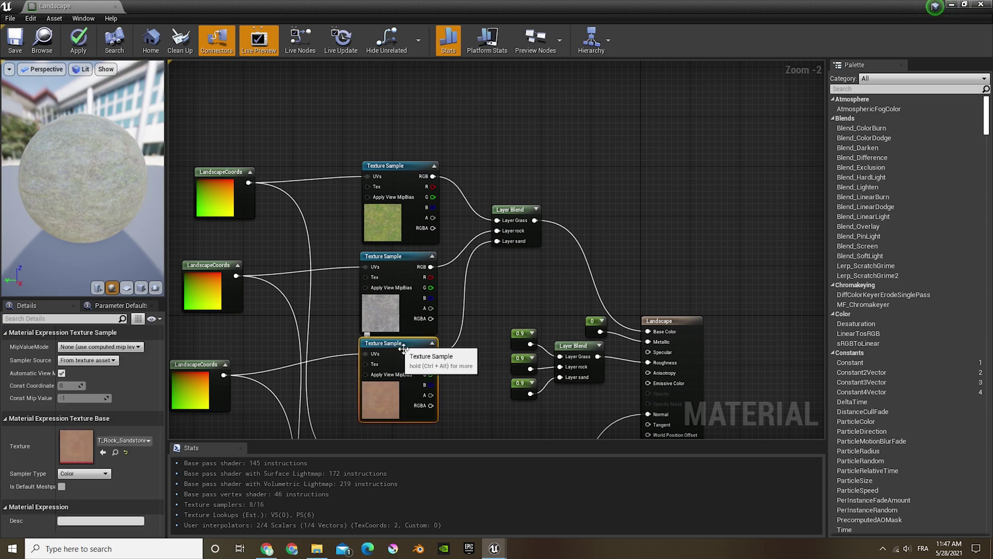
pyautogui.press('Delete')
# Add the sand texture from the Textures folder to the material graph as a texture sample.
pyautogui.click(964, 4)
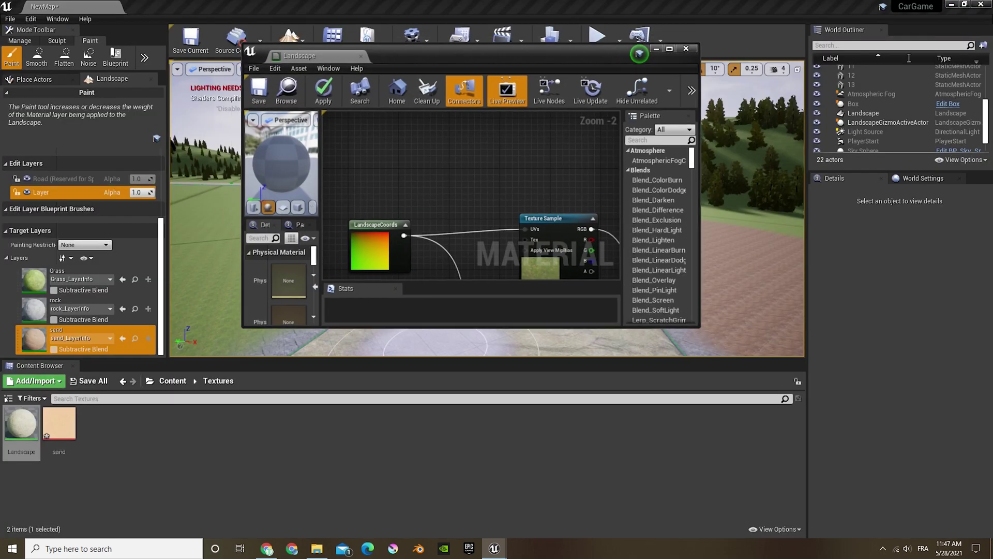
pyautogui.moveTo(481, 273); pyautogui.dragTo(410, 141, button='right')
pyautogui.moveTo(440, 271); pyautogui.dragTo(408, 210, button='right')
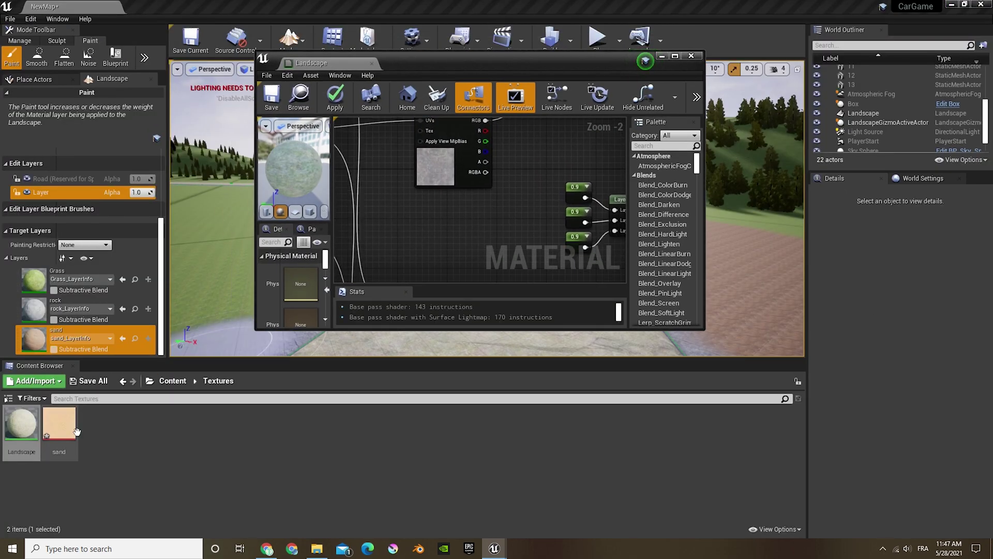
pyautogui.moveTo(59, 423); pyautogui.dragTo(422, 215)
pyautogui.click(675, 58)
# Connect the third LandscapeCoords node to the sand sample's UVs and its RGB to the base color blend's Layer sand input, and save the material.
pyautogui.moveTo(367, 254); pyautogui.dragTo(513, 383, button='right')
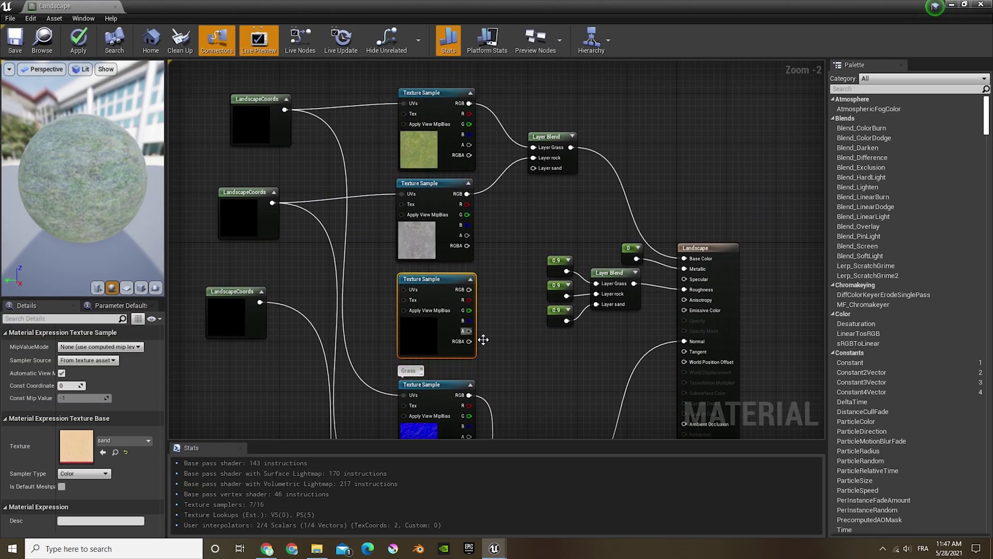
pyautogui.moveTo(483, 339); pyautogui.dragTo(483, 286, button='right')
pyautogui.moveTo(408, 240); pyautogui.dragTo(408, 239)
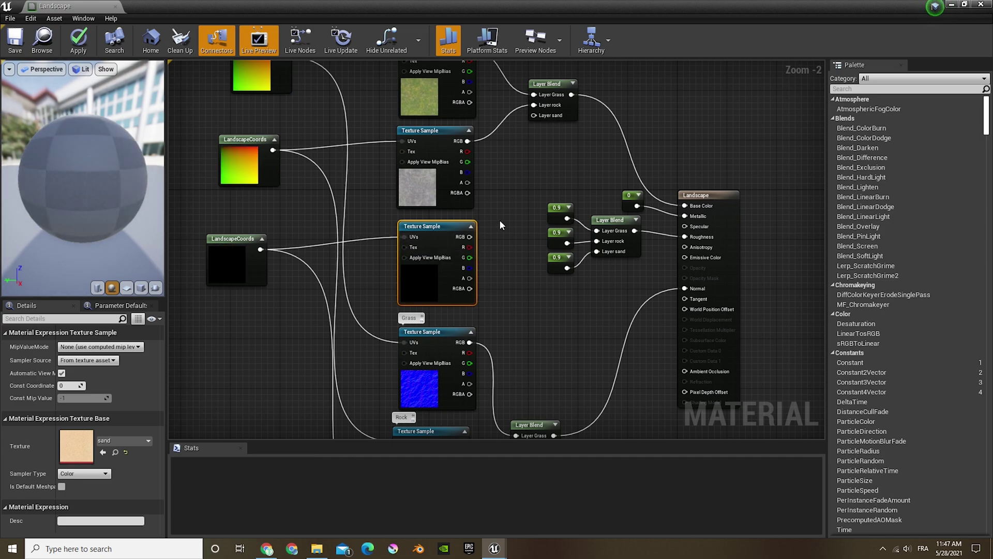
pyautogui.moveTo(499, 220); pyautogui.dragTo(383, 293, button='right')
pyautogui.moveTo(387, 286); pyautogui.dragTo(437, 170)
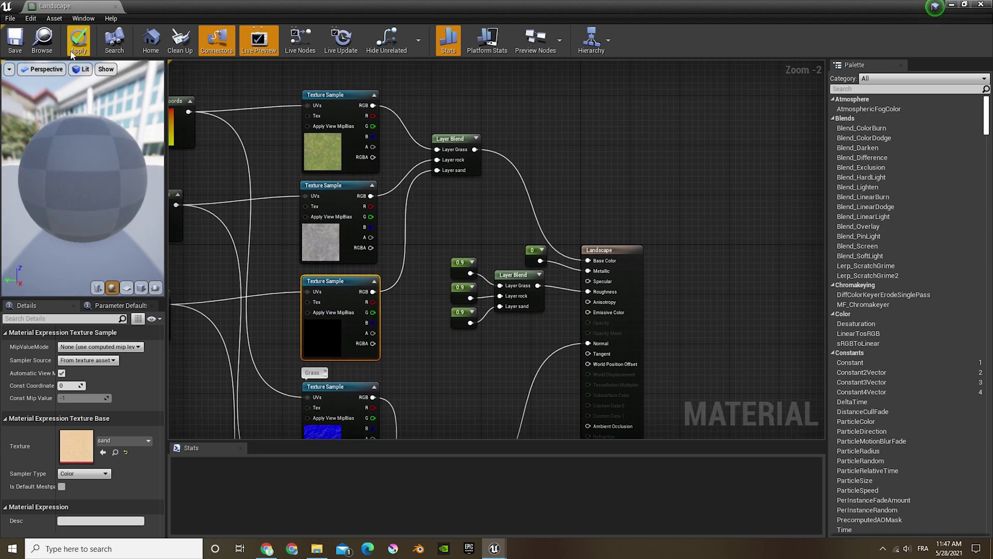
pyautogui.click(15, 40)
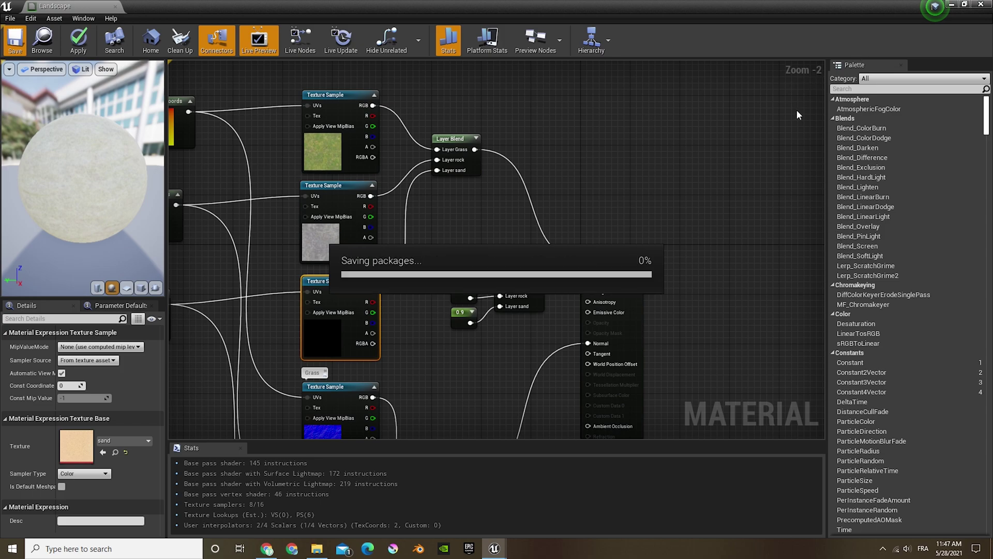
# Check the sand patch in the level, delete the Sand normal map sample from the Landscape material, and apply the change.
pyautogui.click(951, 5)
pyautogui.moveTo(653, 169); pyautogui.dragTo(377, 197, button='right')
pyautogui.press('w')
pyautogui.press('s')
pyautogui.press('w')
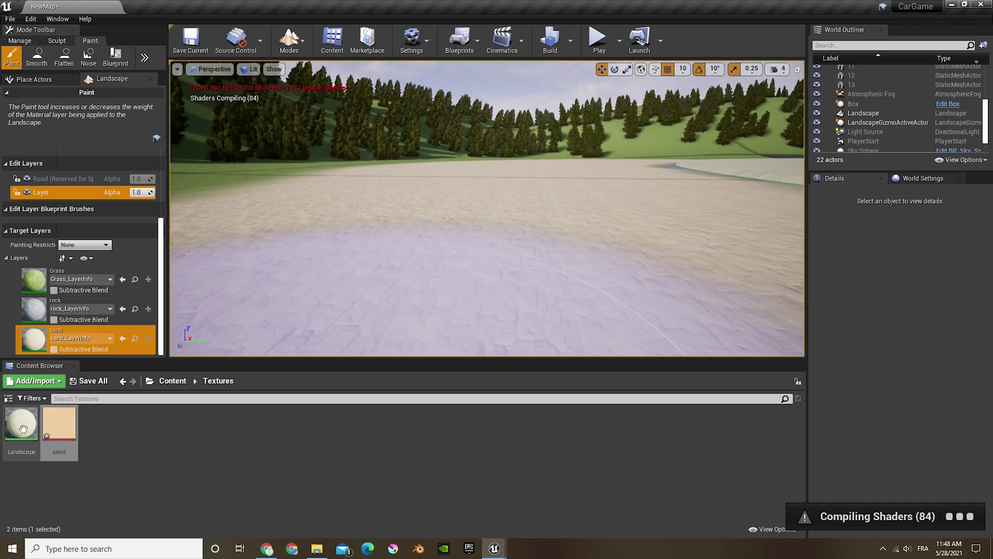
pyautogui.doubleClick(24, 428)
pyautogui.moveTo(391, 322); pyautogui.dragTo(417, 186, button='right')
pyautogui.moveTo(422, 218); pyautogui.dragTo(424, 145, button='right')
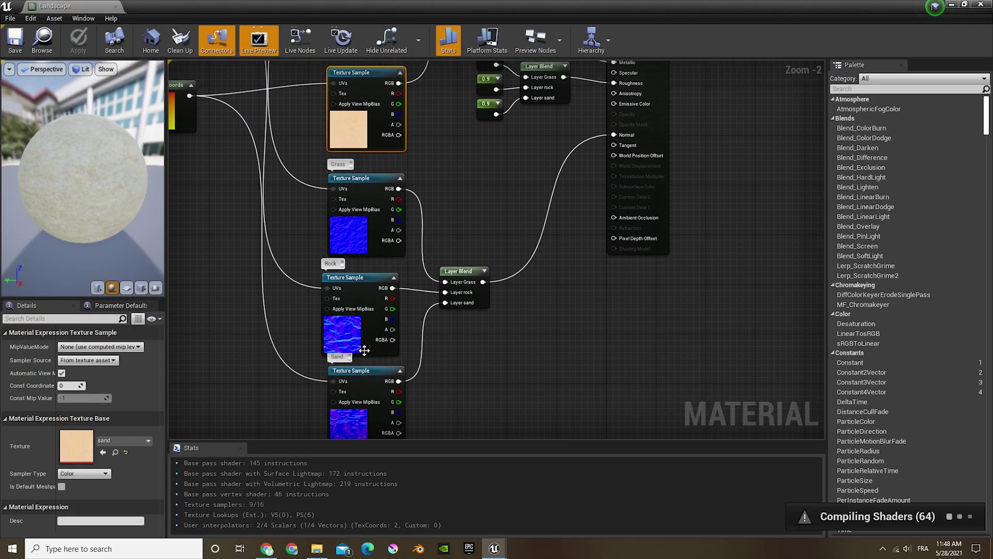
pyautogui.click(353, 372)
pyautogui.press('Delete')
pyautogui.moveTo(245, 113); pyautogui.dragTo(260, 180, button='right')
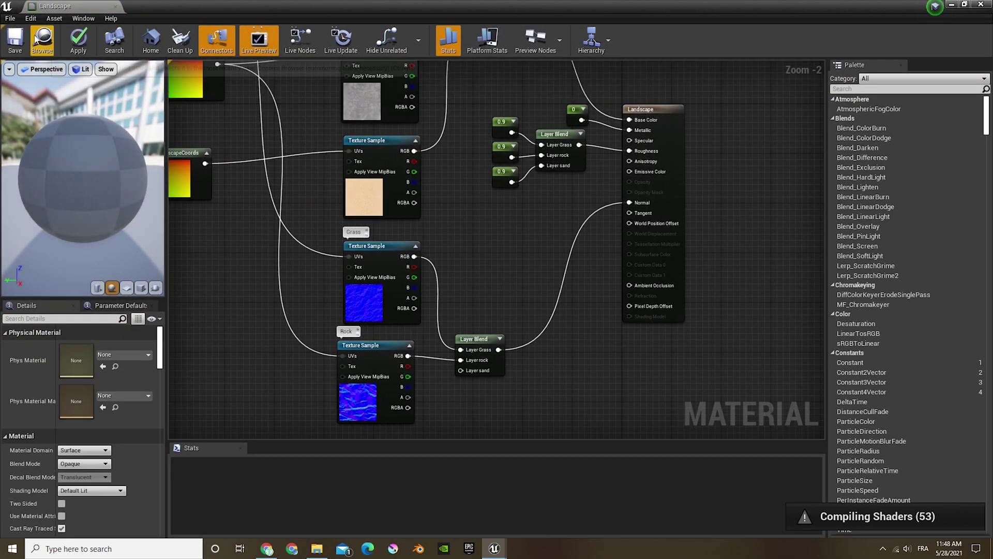
pyautogui.click(31, 44)
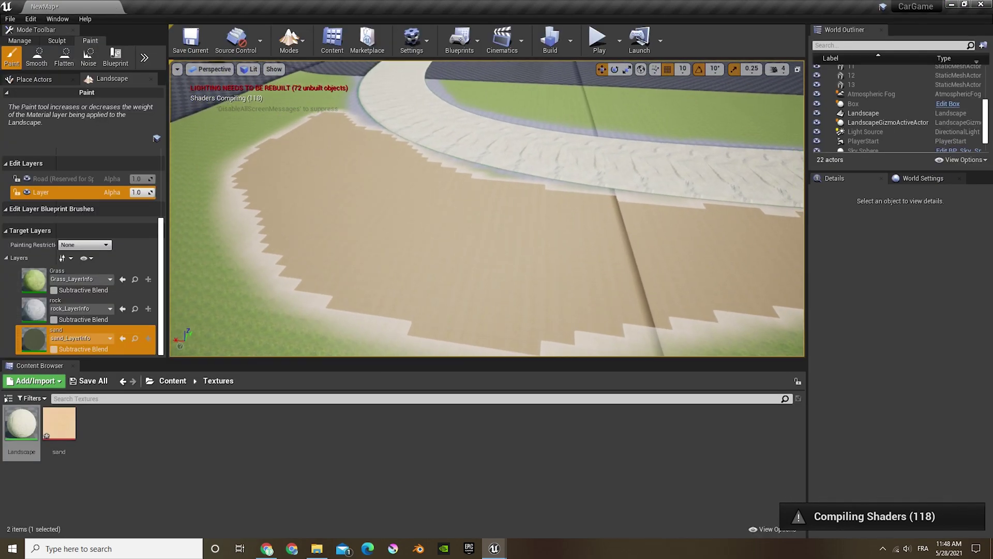
# Set the brush strength to 0.010 and paint the grass layer lightly over the whole sand patch beside the bend.
pyautogui.moveTo(487, 209); pyautogui.dragTo(548, 246, button='right')
pyautogui.moveTo(331, 227); pyautogui.dragTo(336, 227, button='right')
pyautogui.press('d')
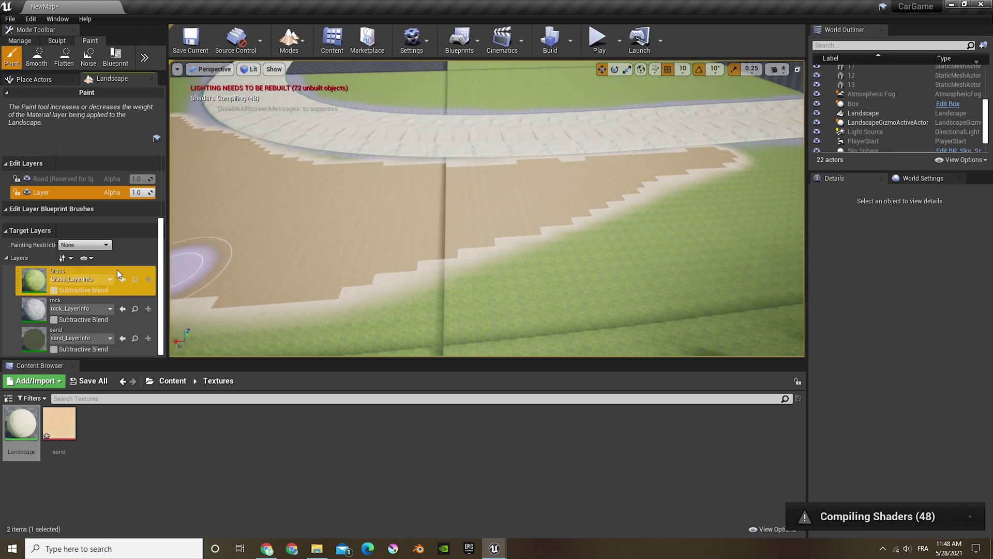
pyautogui.click(146, 59)
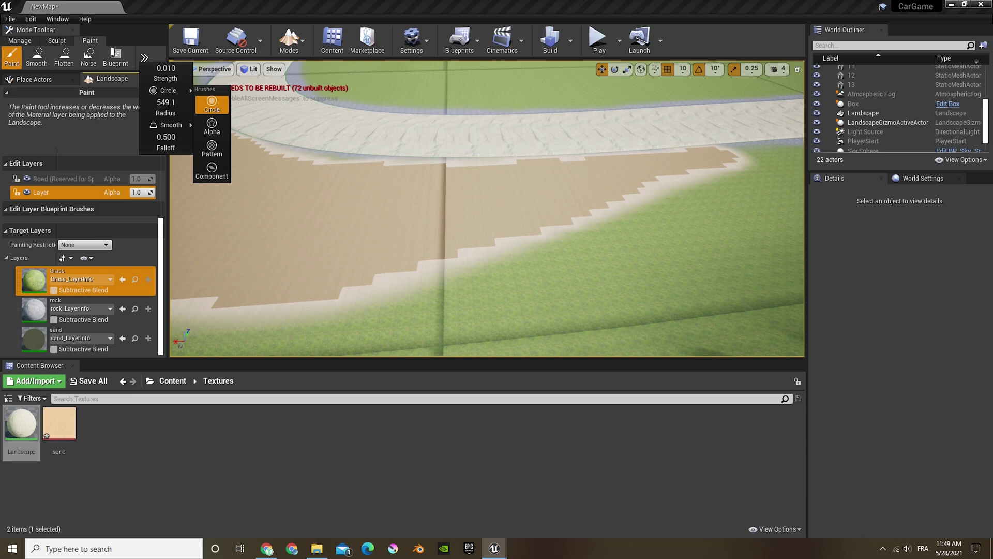
pyautogui.moveTo(356, 200)
pyautogui.mouseDown()
pyautogui.moveTo(483, 266)
pyautogui.moveTo(522, 229)
pyautogui.mouseUp()
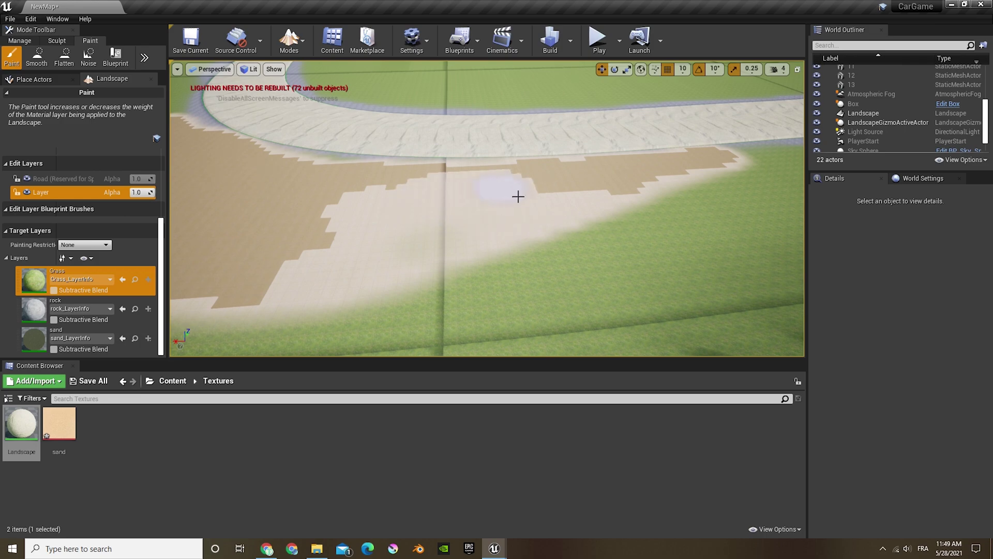
pyautogui.scroll(-5, 598, 198)
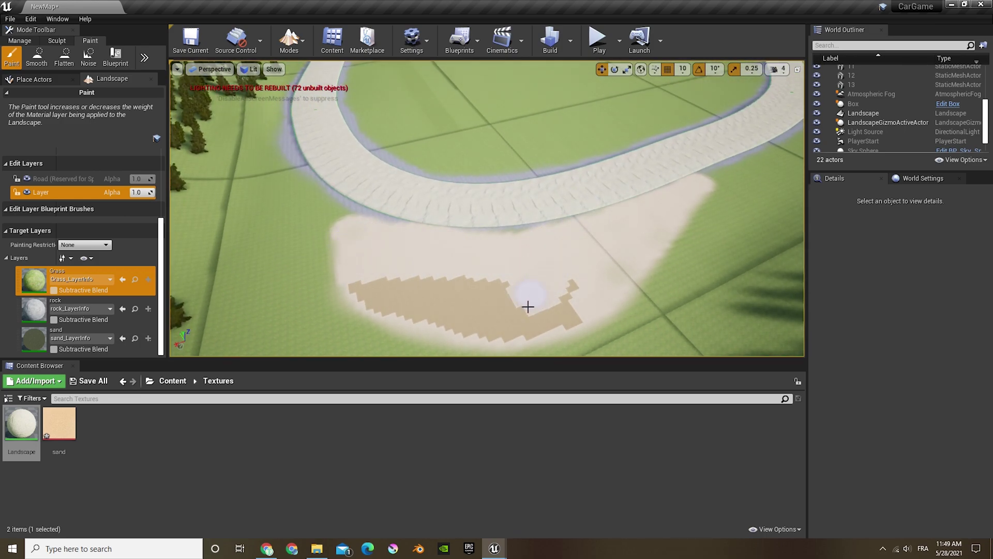
pyautogui.press('w')
pyautogui.moveTo(620, 291); pyautogui.dragTo(781, 292, button='right')
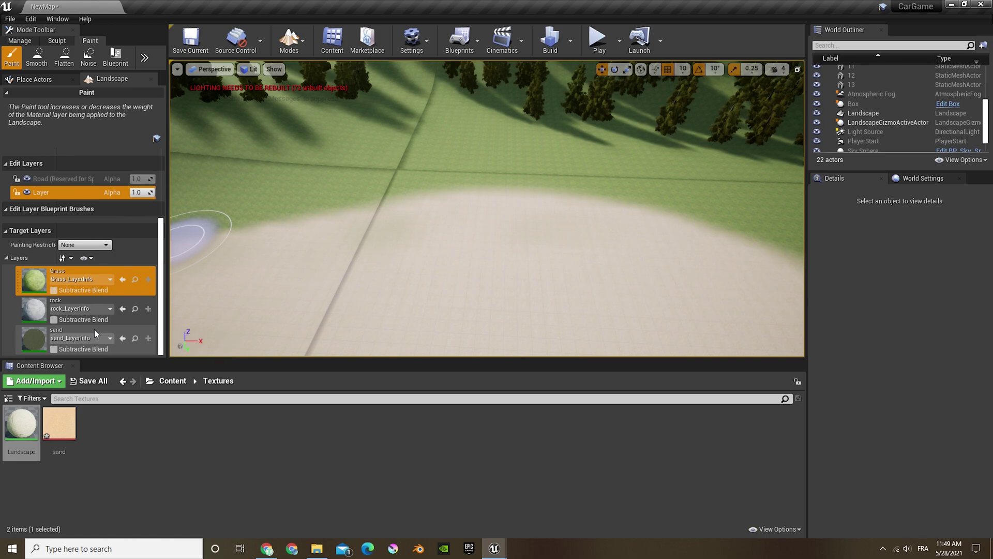
# Touch up the sand layer where the patch meets the road edge, undoing the last stroke.
pyautogui.moveTo(369, 213)
pyautogui.mouseDown(button='right')
pyautogui.moveTo(373, 231)
pyautogui.moveTo(362, 206)
pyautogui.moveTo(506, 259)
pyautogui.mouseUp(button='right')
pyautogui.hotkey('ctrl', 'z')
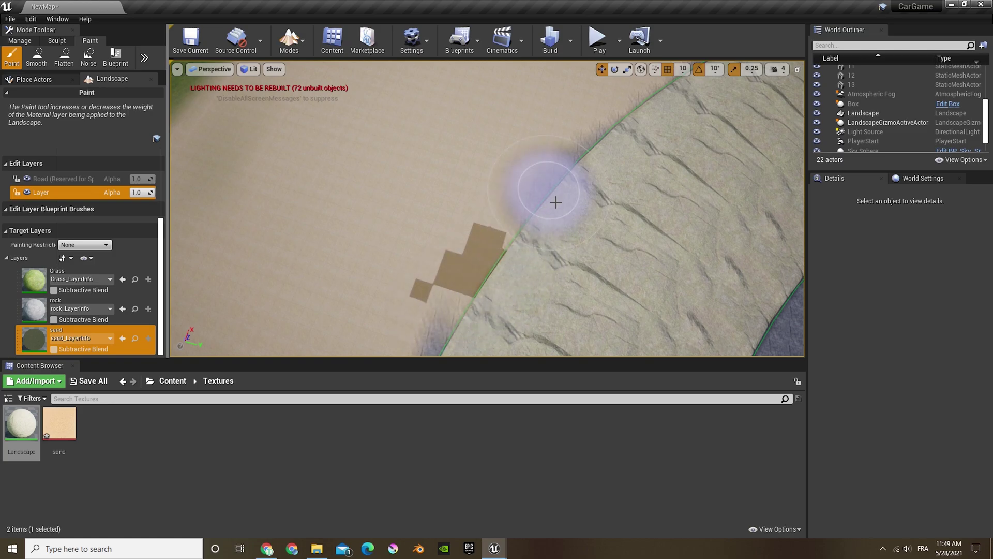
pyautogui.moveTo(593, 205); pyautogui.dragTo(427, 350, button='right')
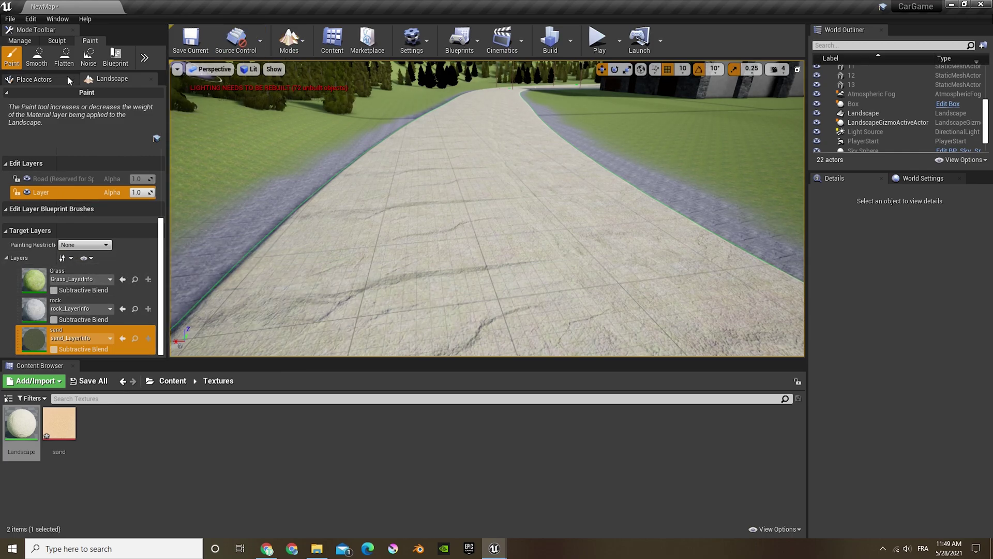
# Switch to landscape spline management, select a road control point, and select all its connected segments.
pyautogui.click(47, 177)
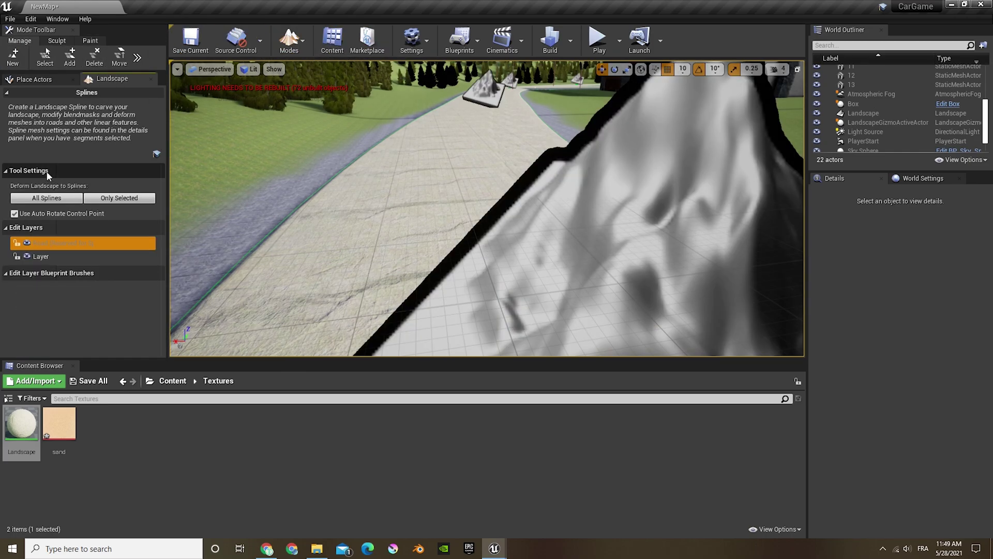
pyautogui.click(485, 91)
pyautogui.moveTo(485, 91); pyautogui.dragTo(514, 106, button='right')
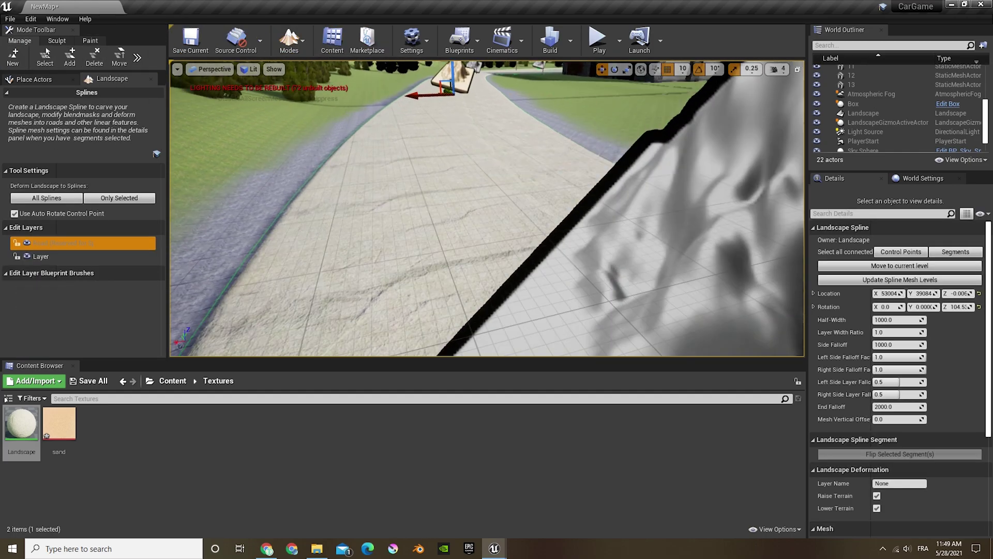
pyautogui.click(957, 253)
pyautogui.moveTo(673, 248); pyautogui.dragTo(595, 228, button='right')
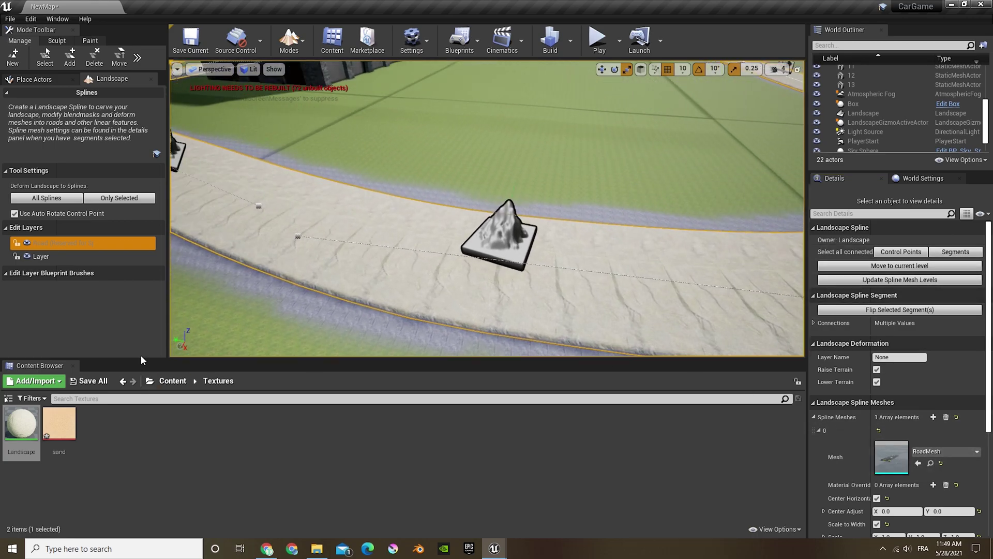
# Apply the roaddd_Mat1 material from the Content folder to the road spline meshes.
pyautogui.click(172, 381)
pyautogui.moveTo(511, 423); pyautogui.dragTo(493, 345)
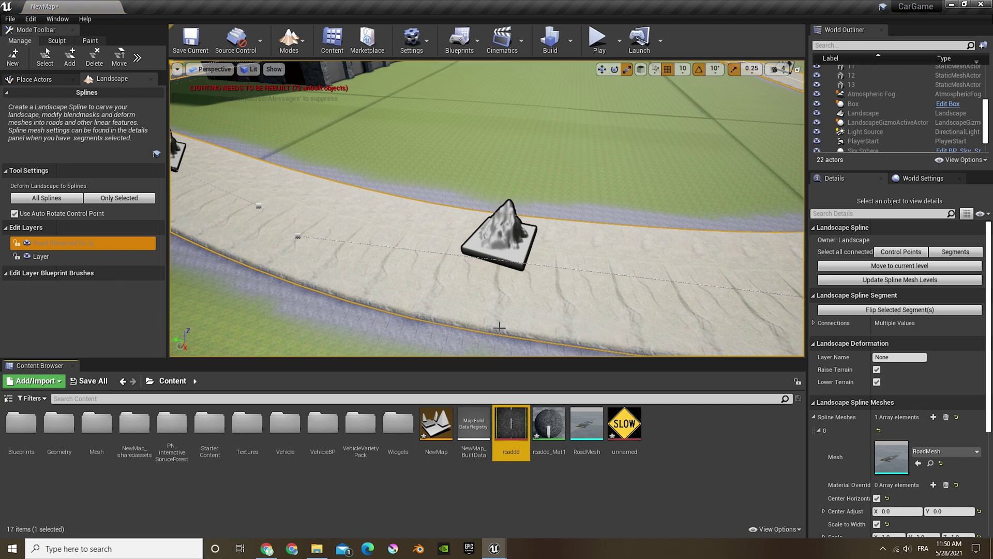
pyautogui.moveTo(561, 314)
pyautogui.mouseDown(button='right')
pyautogui.moveTo(523, 285)
pyautogui.moveTo(549, 312)
pyautogui.mouseUp(button='right')
pyautogui.moveTo(549, 424); pyautogui.dragTo(540, 323)
# Look over the asphalt road around the garage building and play the level to check it.
pyautogui.moveTo(540, 323); pyautogui.dragTo(535, 278, button='right')
pyautogui.press('s')
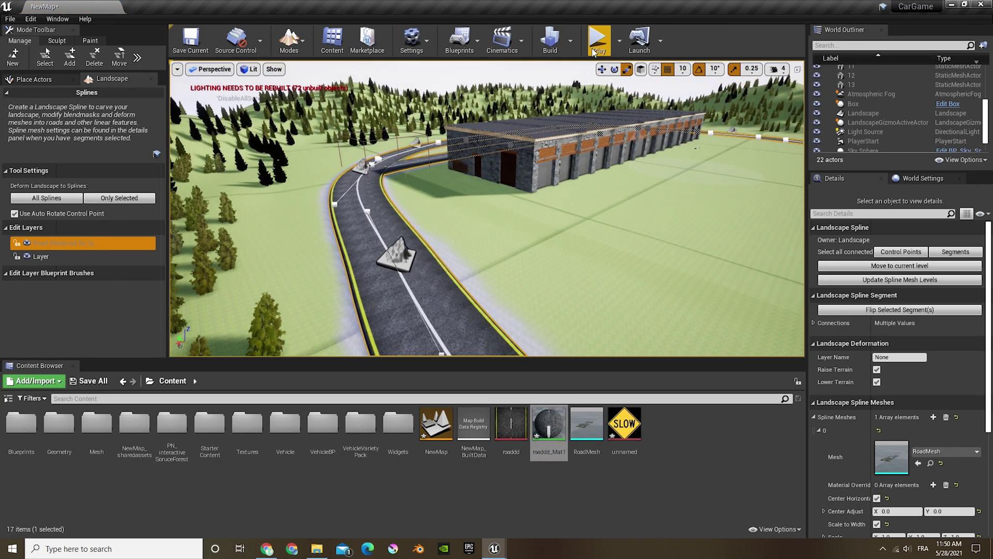
pyautogui.click(598, 39)
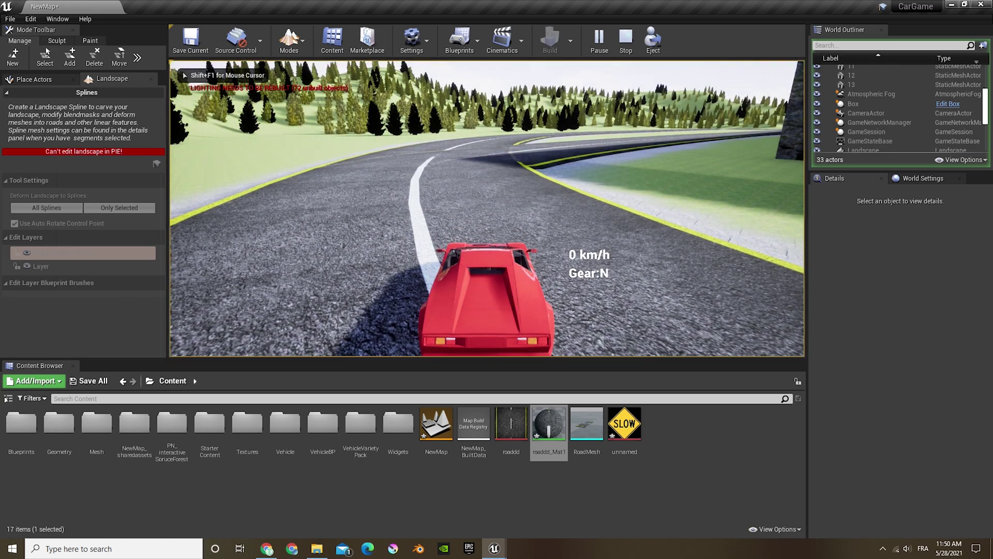
# Stop the play test, enlarge the paint brush radius to 709.3, raise its strength, and paint a sand patch outside the road bend.
pyautogui.press('Escape')
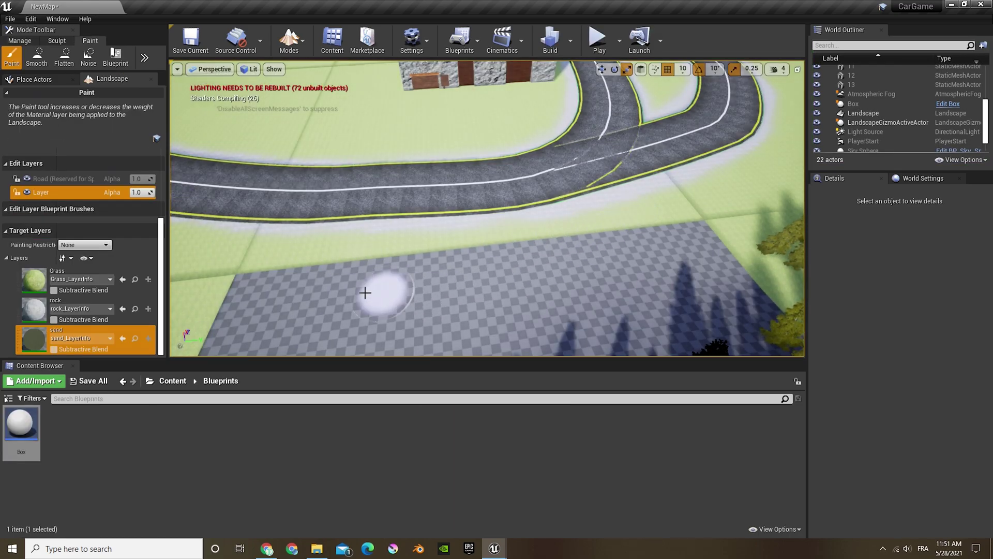
pyautogui.click(145, 58)
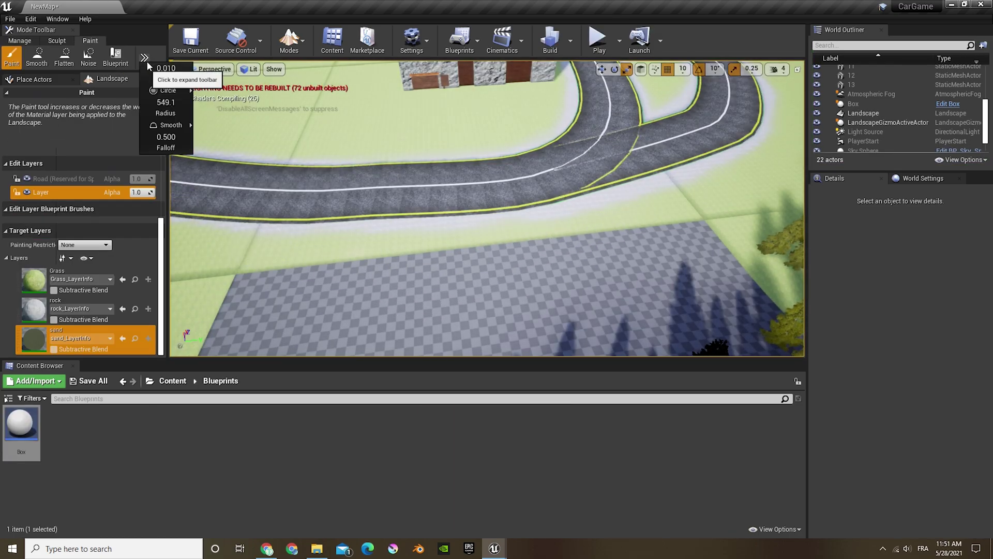
pyautogui.moveTo(166, 102); pyautogui.dragTo(181, 101)
pyautogui.moveTo(493, 256); pyautogui.dragTo(441, 267)
pyautogui.click(144, 58)
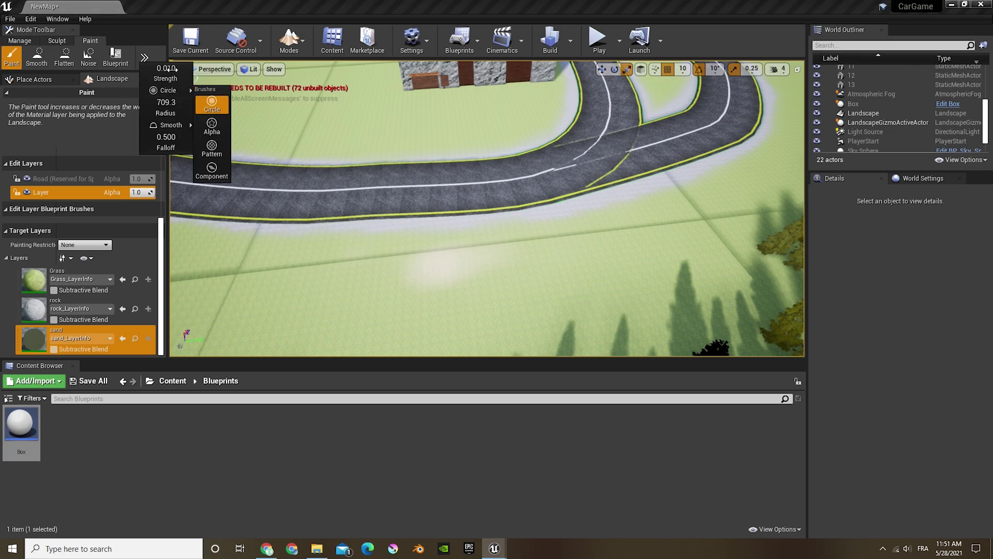
pyautogui.moveTo(370, 270)
pyautogui.mouseDown()
pyautogui.moveTo(705, 184)
pyautogui.moveTo(726, 163)
pyautogui.mouseUp()
pyautogui.moveTo(632, 274)
pyautogui.mouseDown()
pyautogui.moveTo(215, 251)
pyautogui.moveTo(295, 246)
pyautogui.moveTo(184, 218)
pyautogui.mouseUp()
# Switch to the Grass layer and paint grass over the sand patch with a brush strength of about 0.39.
pyautogui.click(118, 271)
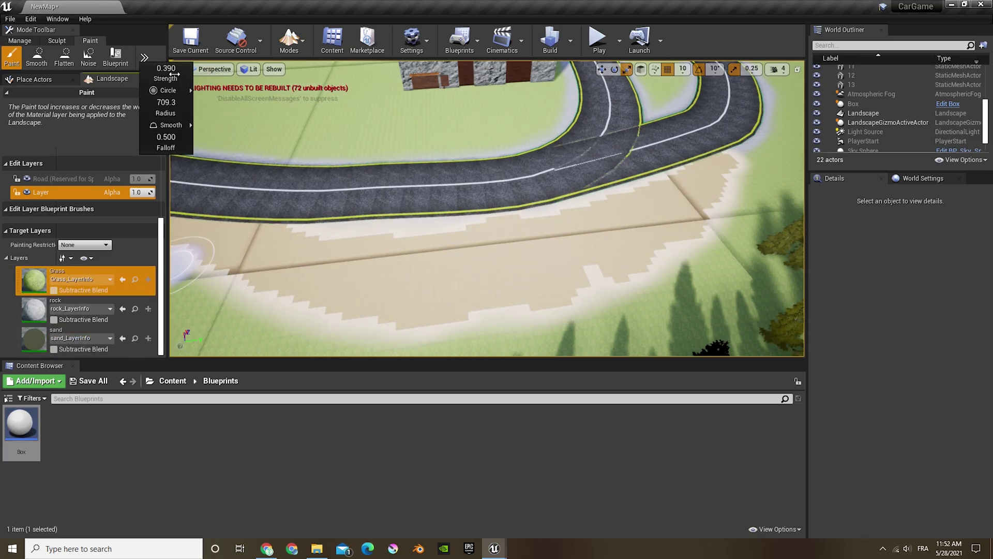
pyautogui.moveTo(432, 269)
pyautogui.mouseDown()
pyautogui.moveTo(692, 248)
pyautogui.moveTo(297, 251)
pyautogui.moveTo(595, 253)
pyautogui.mouseUp()
# Play the level and drive the car over the painted grass and sand beside the road, ending the test afterward.
pyautogui.moveTo(594, 253); pyautogui.dragTo(640, 29, button='right')
pyautogui.click(597, 39)
pyautogui.press('w')
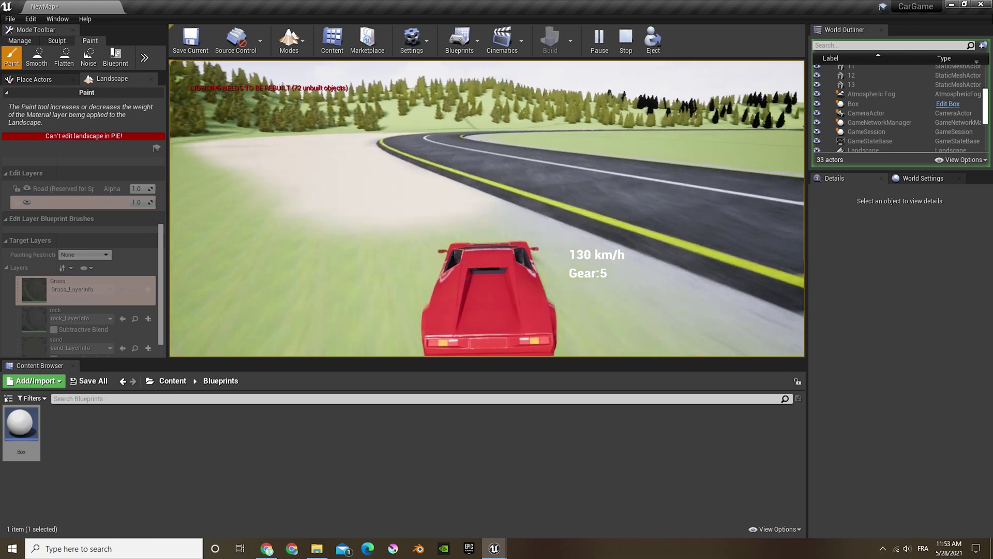
pyautogui.press('Right')
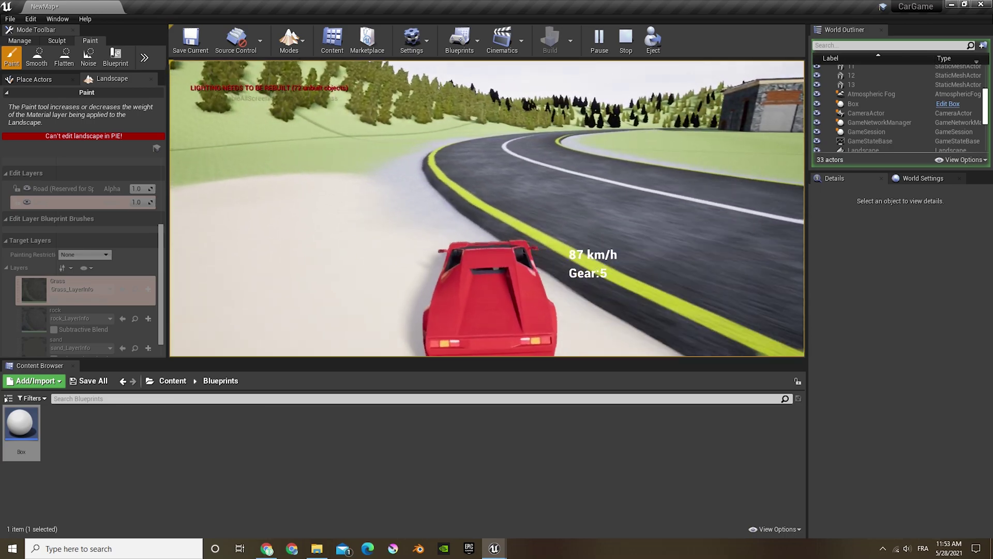
pyautogui.press('Escape')
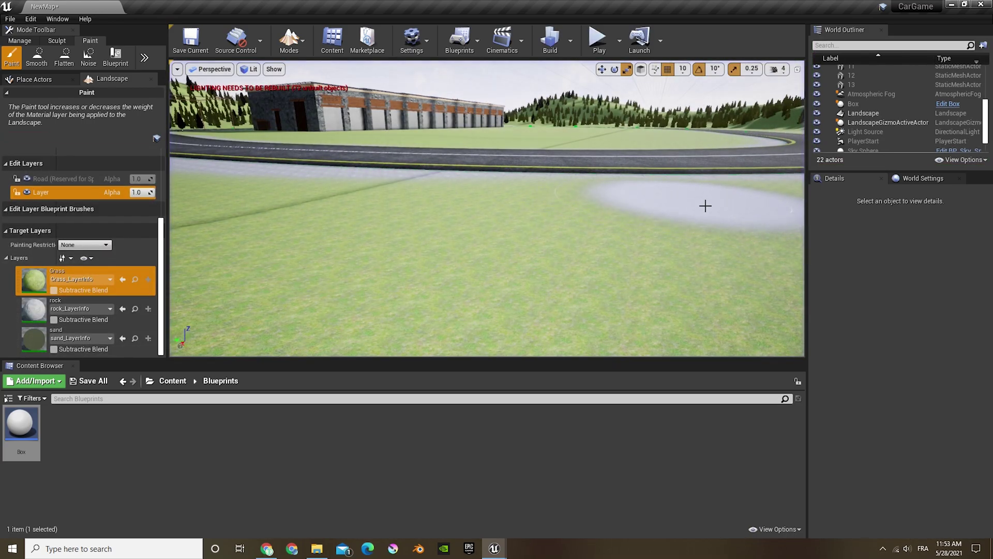